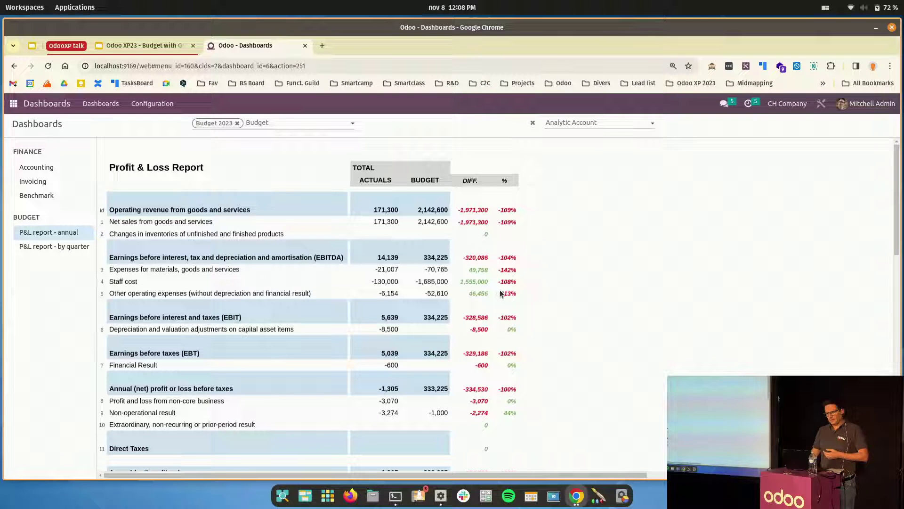
- View the P&L report by quarter and return to the annual P&L report
{"action": "left_click", "coordinate": [47, 248]}
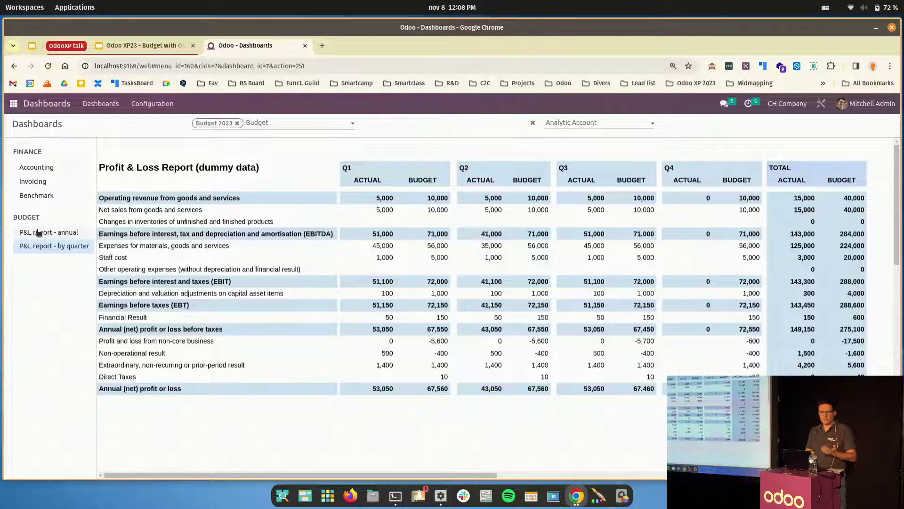
{"action": "left_click", "coordinate": [39, 232]}
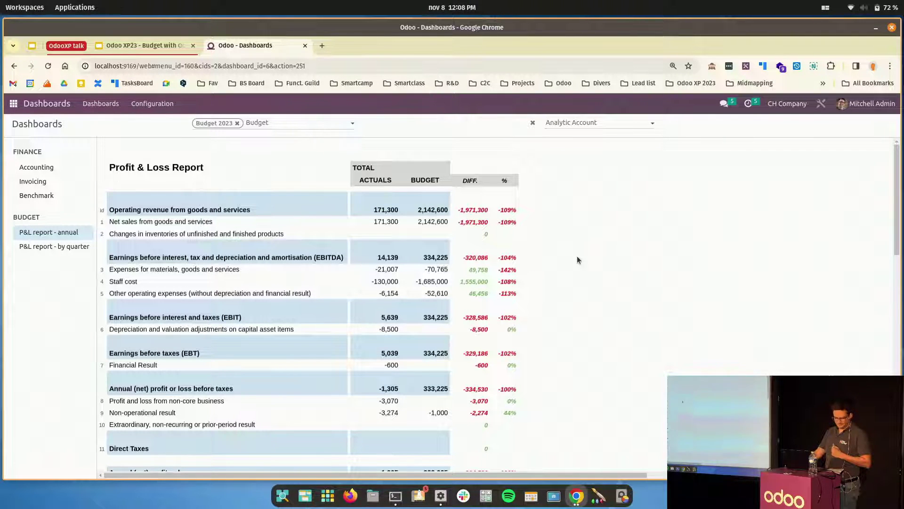
- Search the application menus for "plan" and open the accounting Analytic Plans list
{"action": "left_click", "coordinate": [14, 106]}
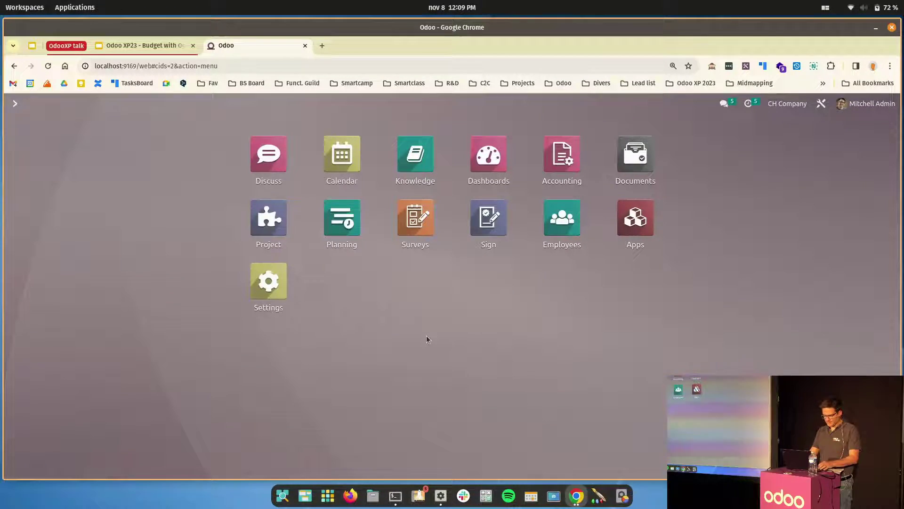
{"action": "type", "text": "plan"}
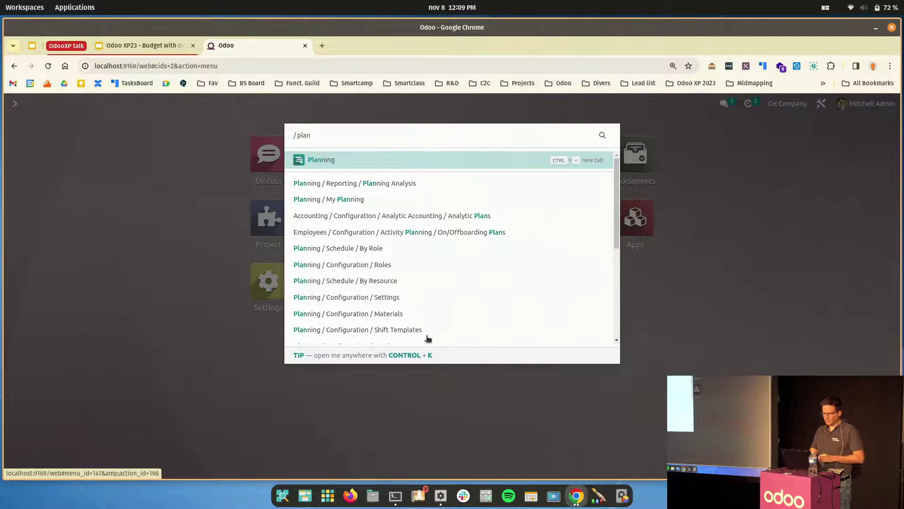
{"action": "key", "text": "Down"}
{"action": "key", "text": "Down"}
{"action": "key", "text": "Down"}
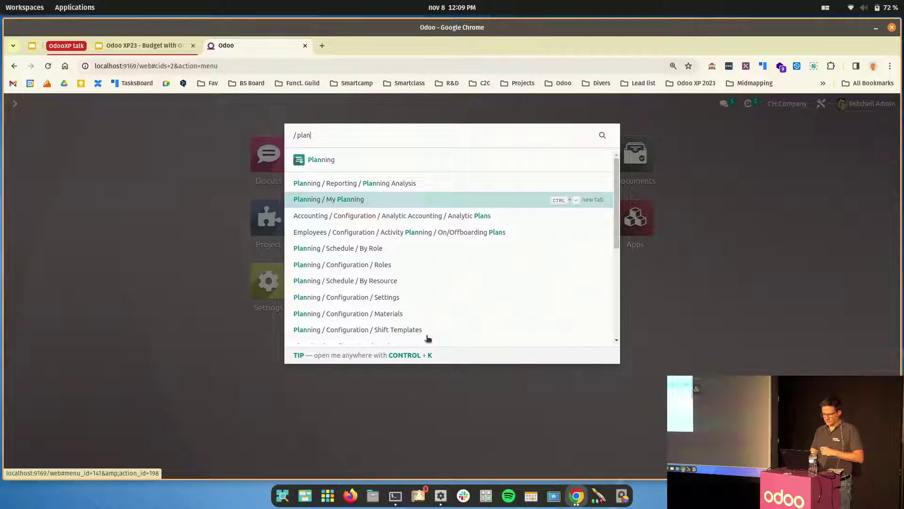
{"action": "key", "text": "Return"}
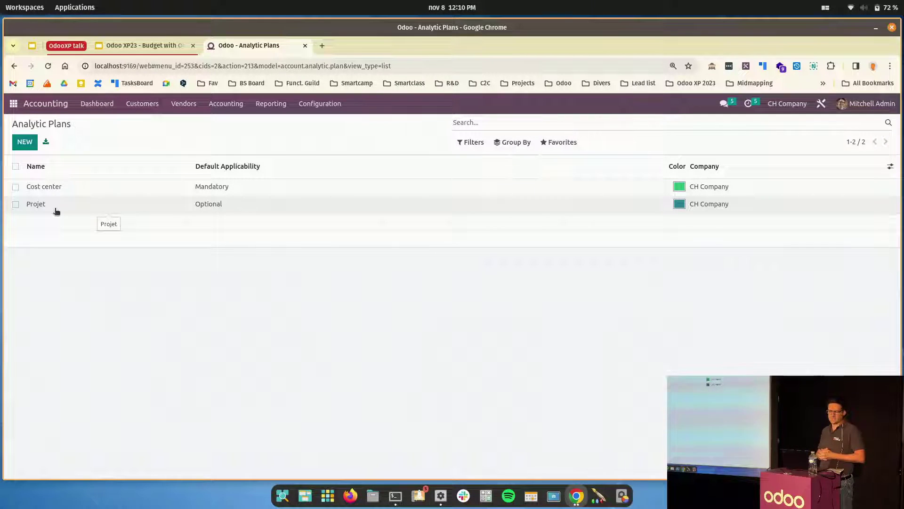
- Open the Cost center analytic plan, view its analytic accounts, and return to the plan form
{"action": "left_click", "coordinate": [60, 189]}
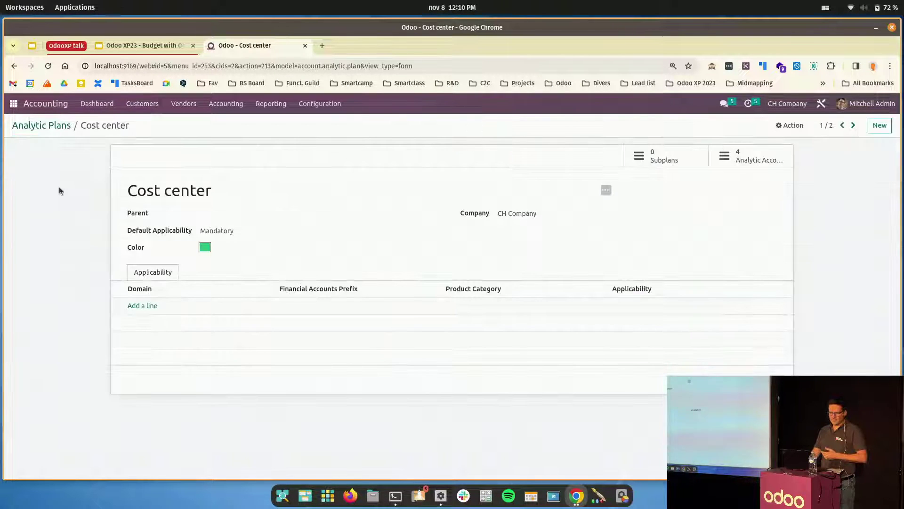
{"action": "left_click", "coordinate": [763, 159]}
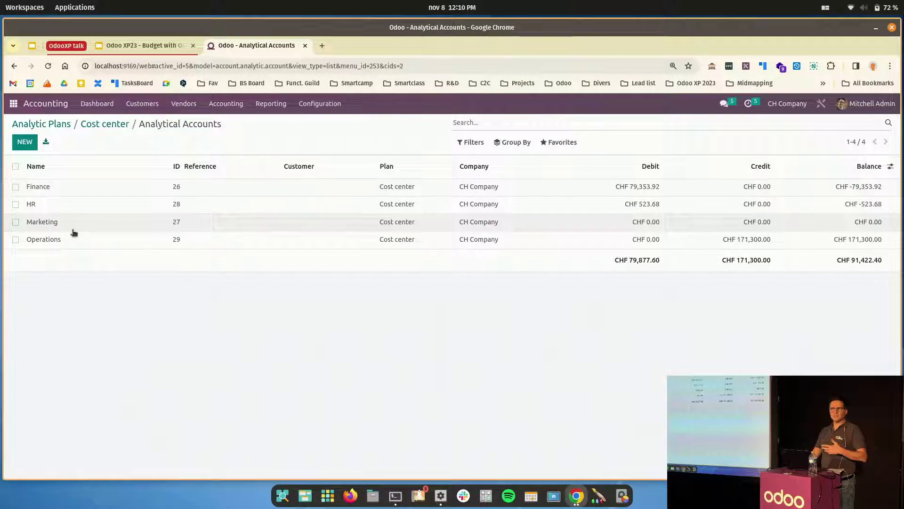
{"action": "left_click", "coordinate": [104, 125]}
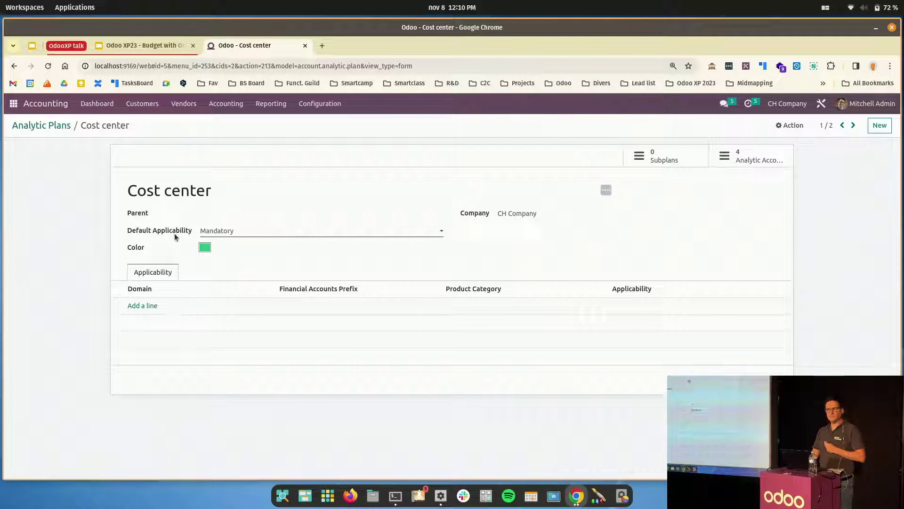
- Examine the Default Applicability options of the Cost center plan without changing the selection
{"action": "left_click", "coordinate": [245, 229]}
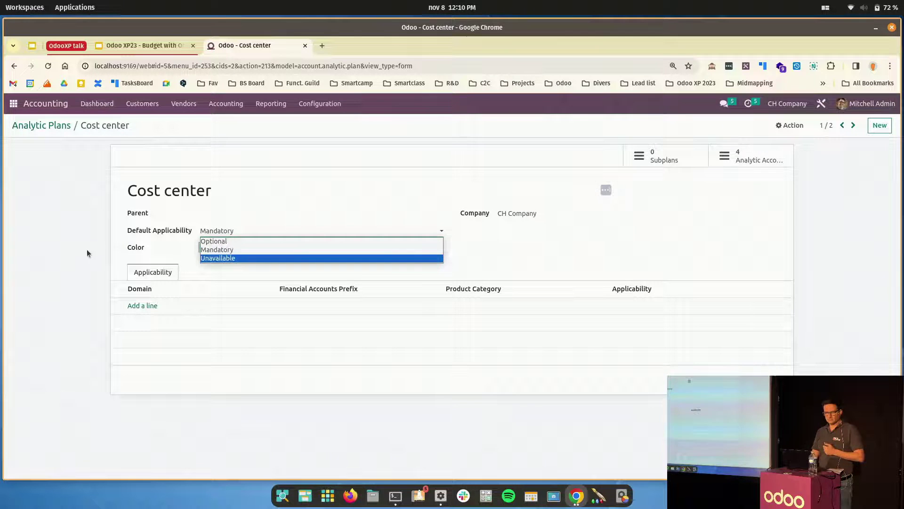
{"action": "left_click", "coordinate": [44, 235]}
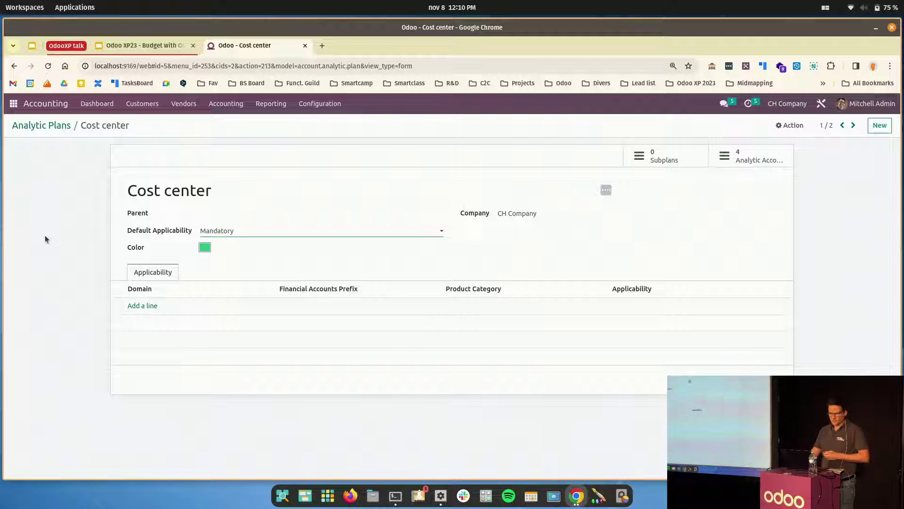
{"action": "left_click", "coordinate": [45, 236]}
- Open the accounting Journal Items and filter the posted lines to P&L Accounts
{"action": "left_click", "coordinate": [226, 104]}
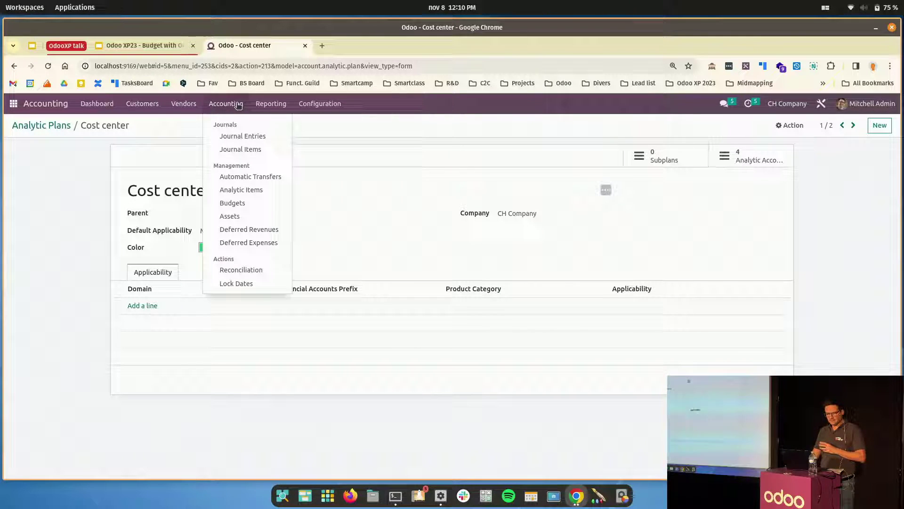
{"action": "left_click", "coordinate": [257, 149]}
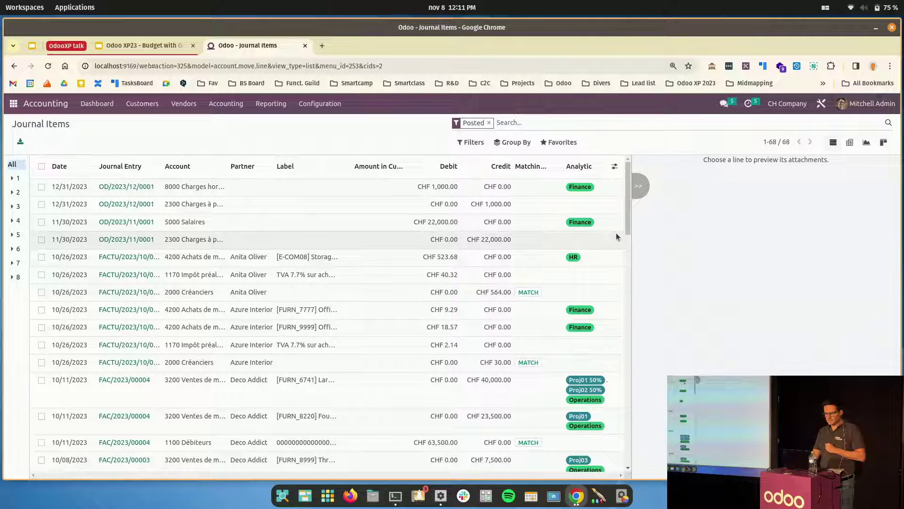
{"action": "left_click", "coordinate": [471, 142]}
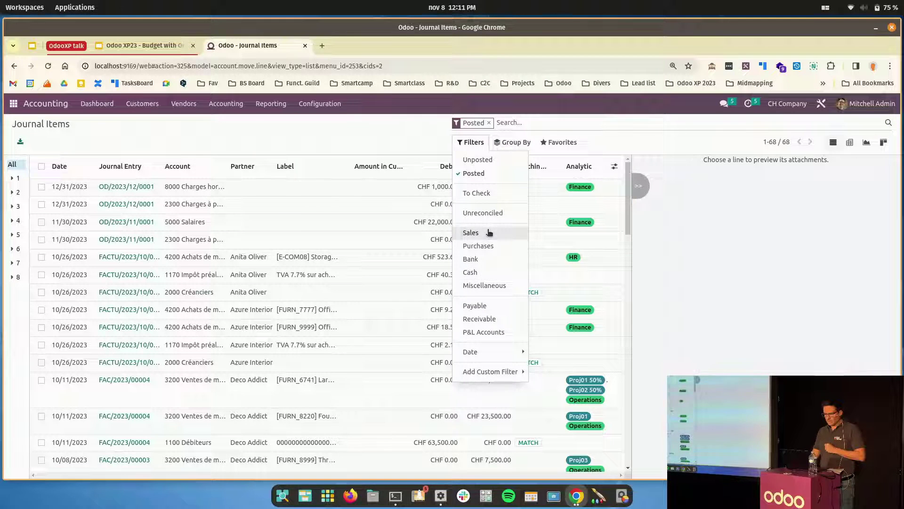
{"action": "left_click", "coordinate": [496, 332]}
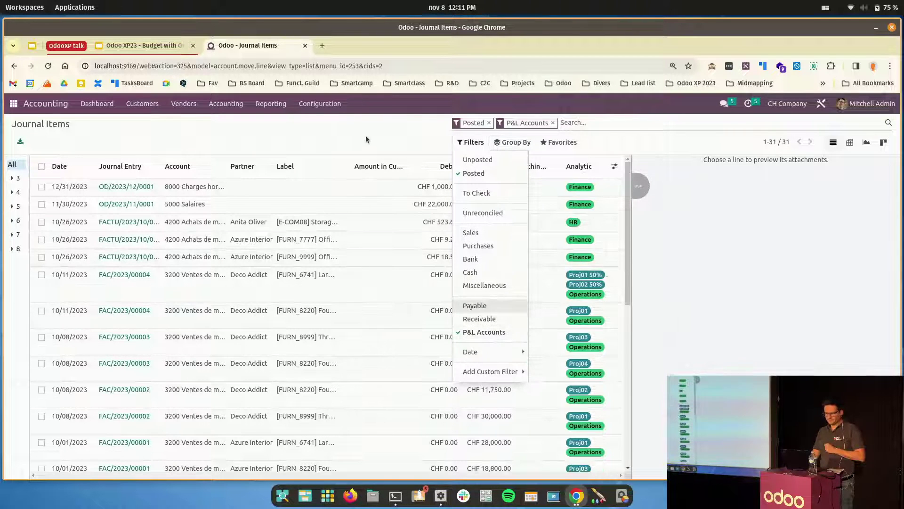
{"action": "left_click", "coordinate": [366, 135]}
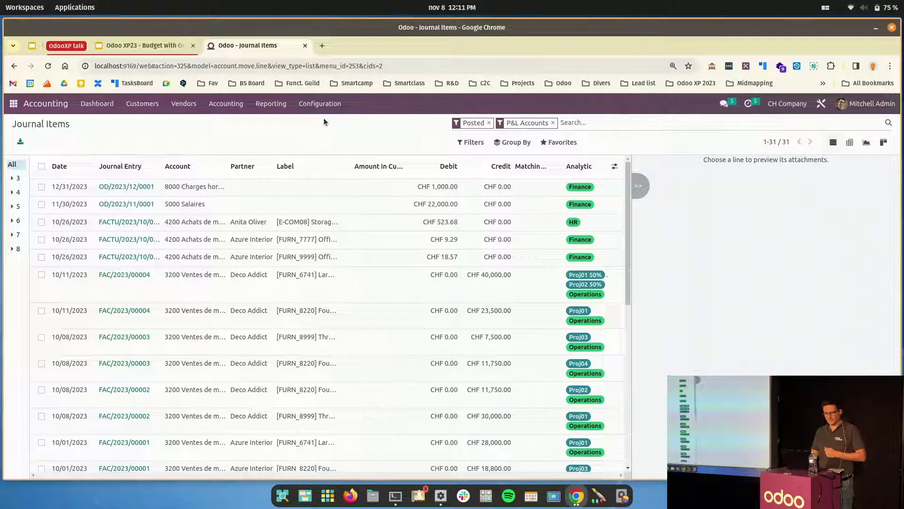
- Search for "position" to open the Budgetary Positions, and review the accounts assigned to "d - Staff cost"
{"action": "left_click", "coordinate": [13, 103]}
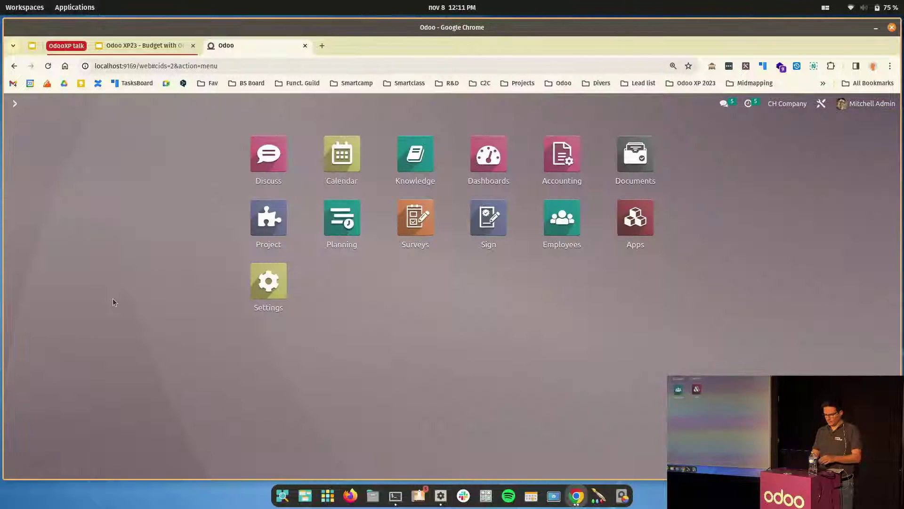
{"action": "type", "text": "position"}
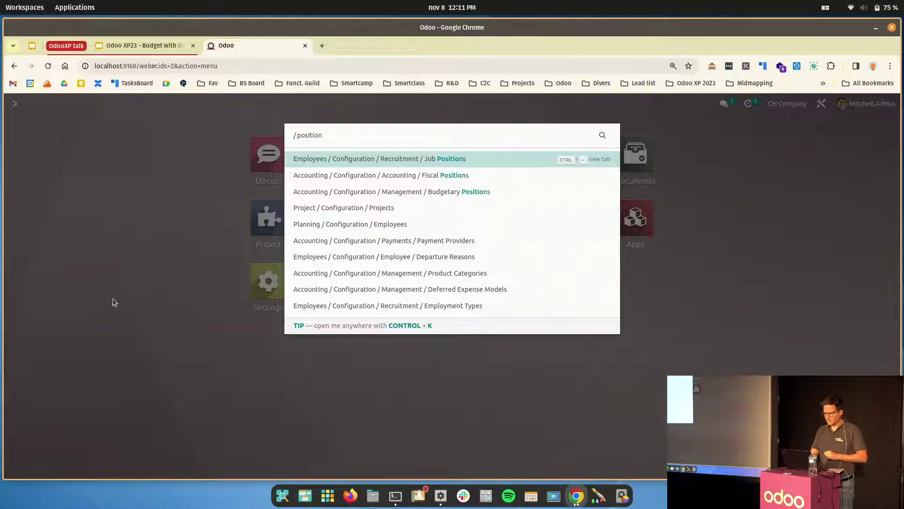
{"action": "key", "text": "Down"}
{"action": "key", "text": "Down"}
{"action": "key", "text": "Return"}
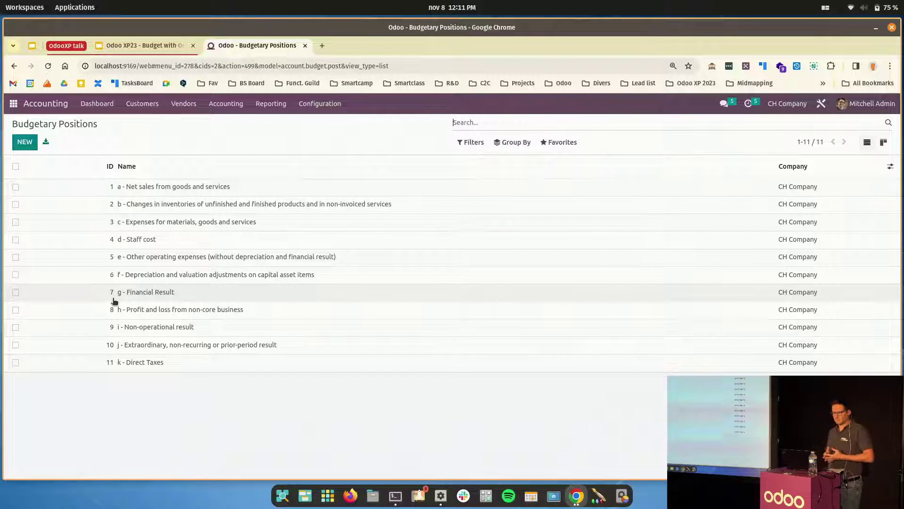
{"action": "left_click", "coordinate": [146, 242]}
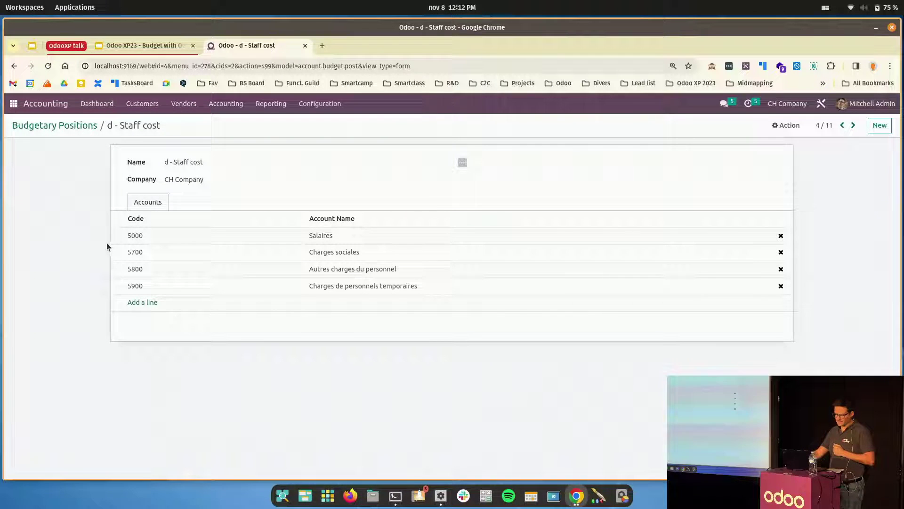
{"action": "left_click", "coordinate": [77, 125]}
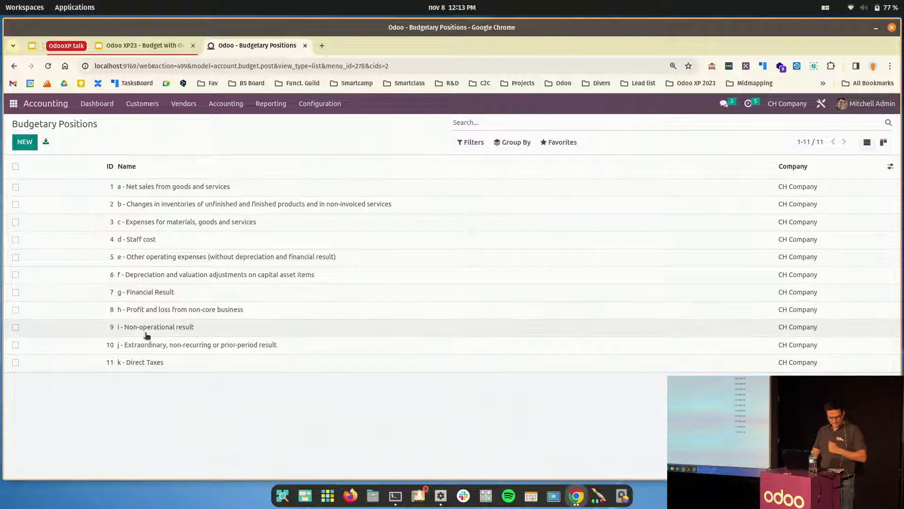
- Search for "budget" to open the Budgets list, and open the Budget 2023 record
{"action": "left_click", "coordinate": [15, 108]}
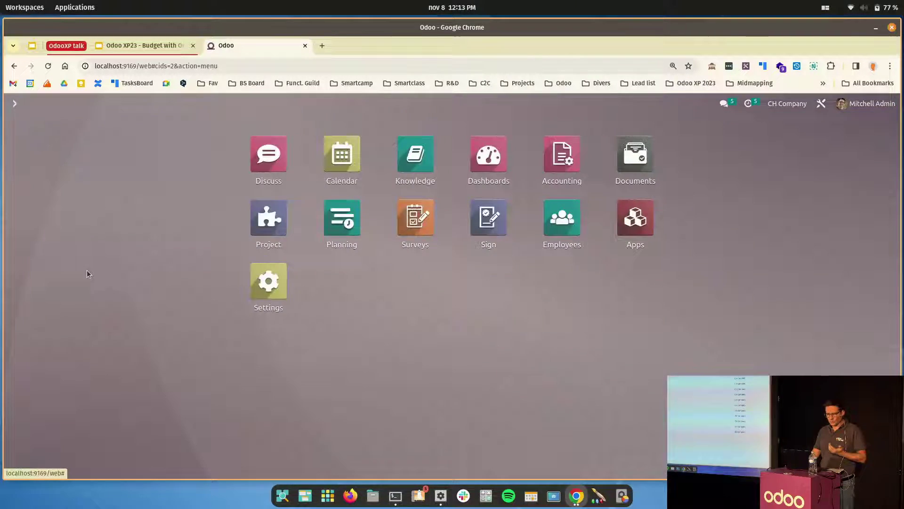
{"action": "type", "text": "budget"}
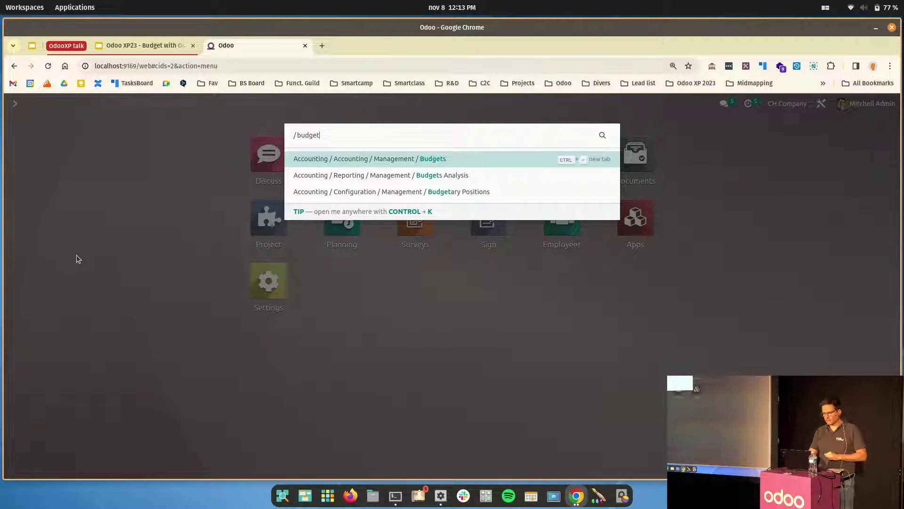
{"action": "key", "text": "Return"}
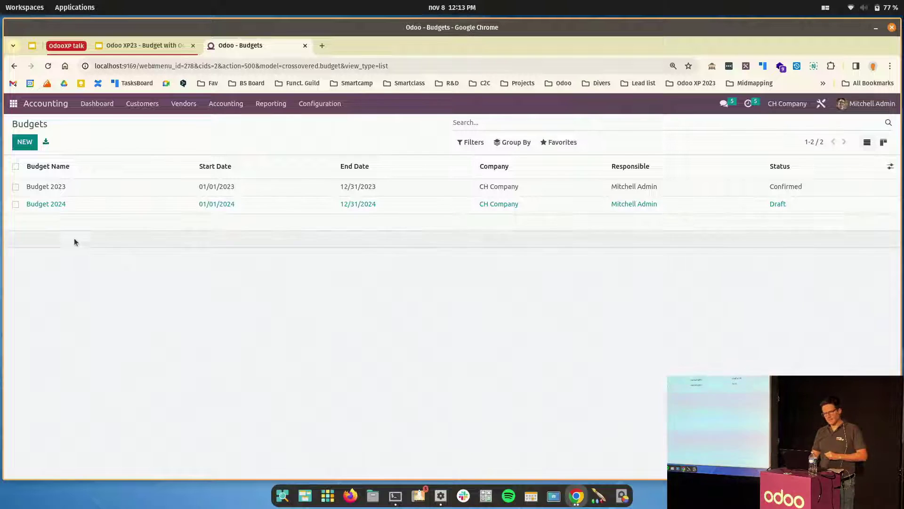
{"action": "left_click", "coordinate": [90, 188]}
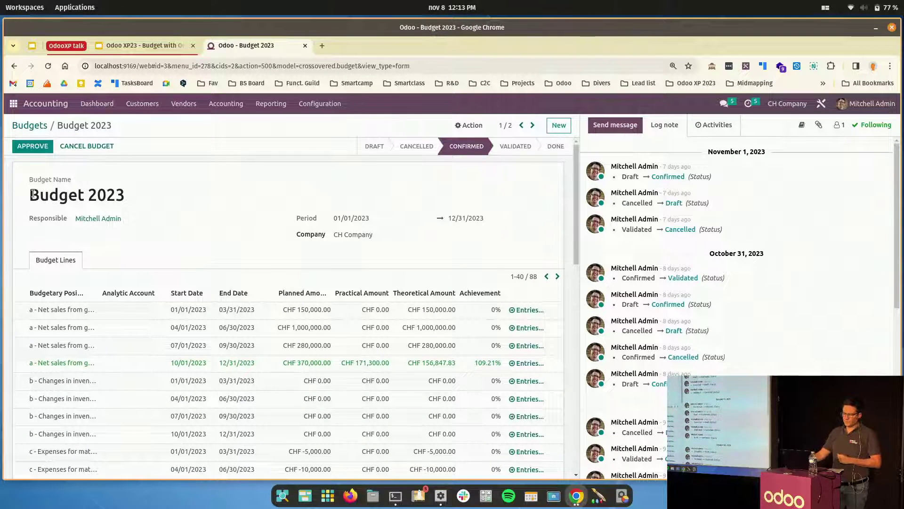
- Widen the Budgetary Position column in the Budget 2023 lines so the full position names can be read
{"action": "left_click_drag", "start_coordinate": [29, 194], "coordinate": [124, 196]}
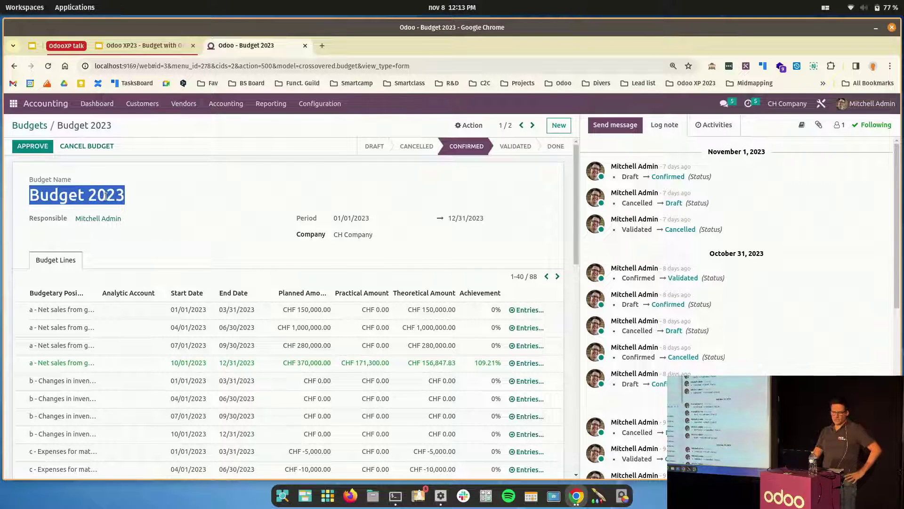
{"action": "left_click", "coordinate": [212, 201]}
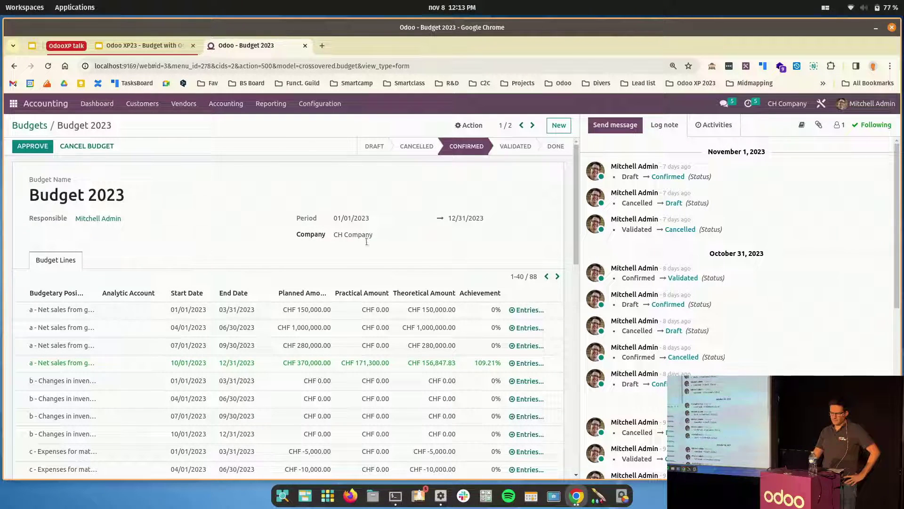
{"action": "scroll", "coordinate": [127, 307], "scroll_direction": "down", "scroll_amount": 2}
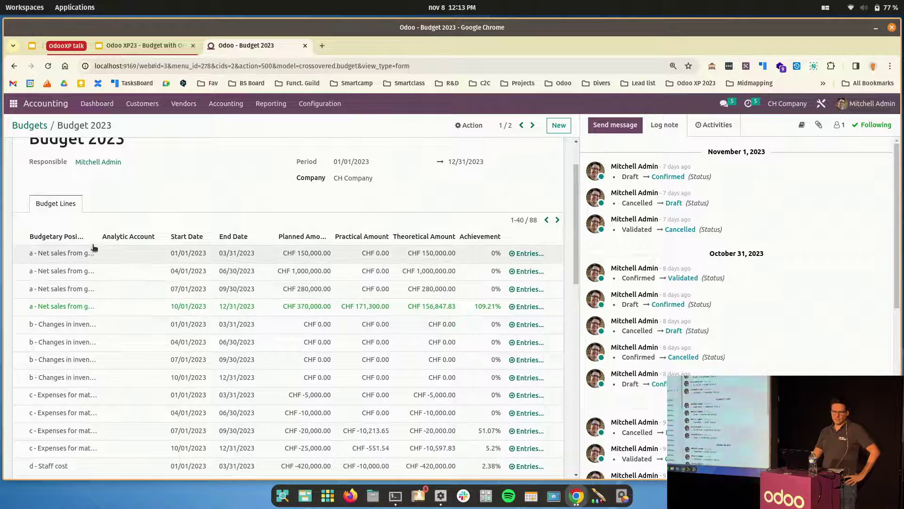
{"action": "left_click_drag", "start_coordinate": [98, 239], "coordinate": [225, 236]}
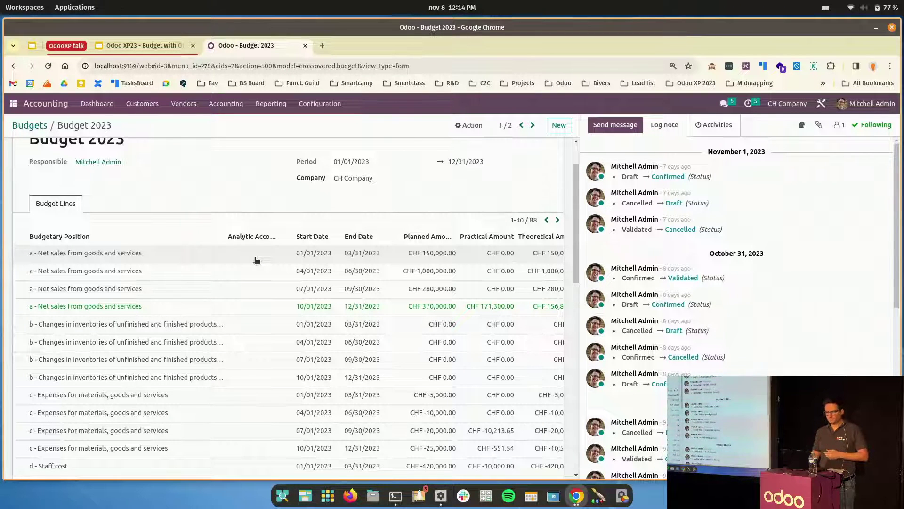
- Open the Budgets Analysis report and expand the Budget 2023 group to list its budget lines
{"action": "left_click", "coordinate": [277, 108]}
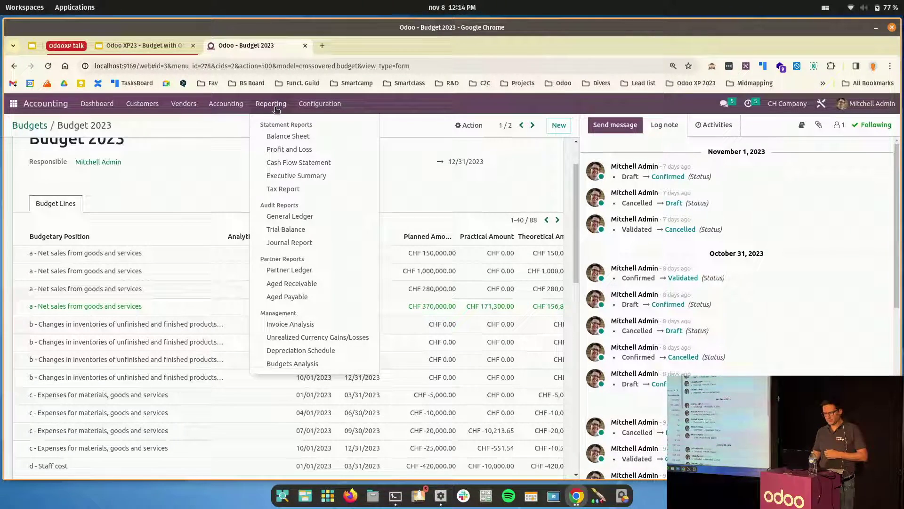
{"action": "left_click", "coordinate": [293, 363]}
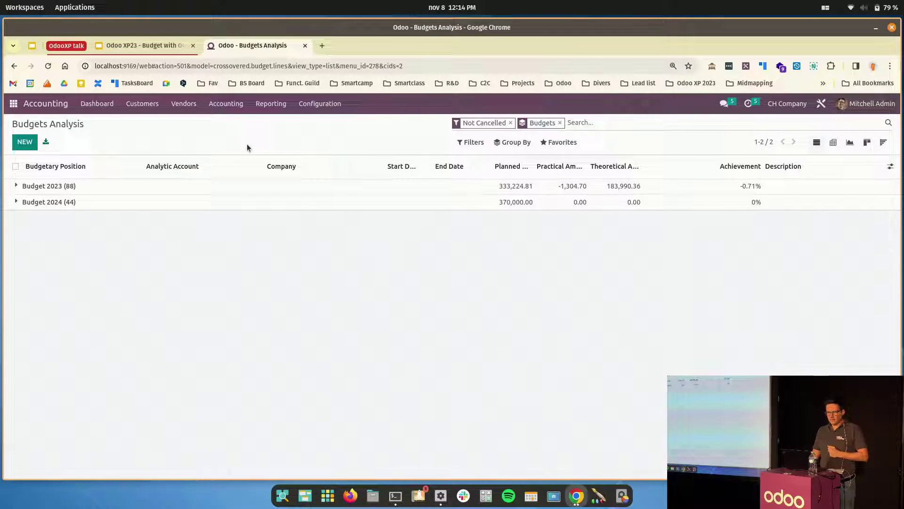
{"action": "left_click", "coordinate": [103, 190]}
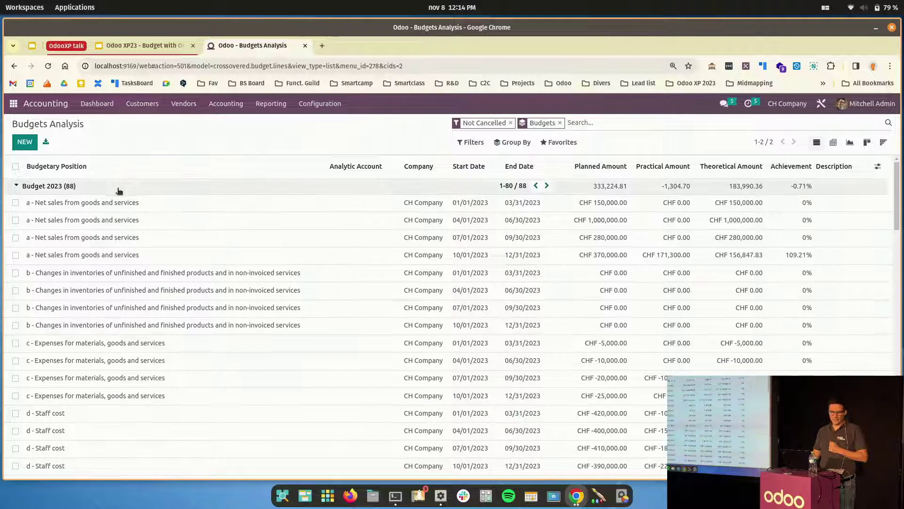
- Show the Budgets Analysis as a pivot table and break down the Budget 2023 row by Budgetary Position
{"action": "left_click", "coordinate": [832, 144]}
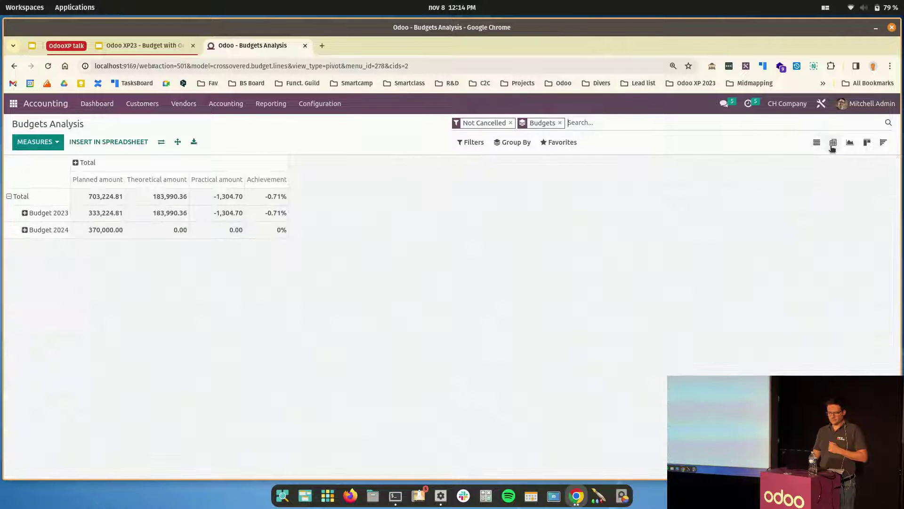
{"action": "left_click", "coordinate": [49, 215]}
{"action": "left_click", "coordinate": [56, 252]}
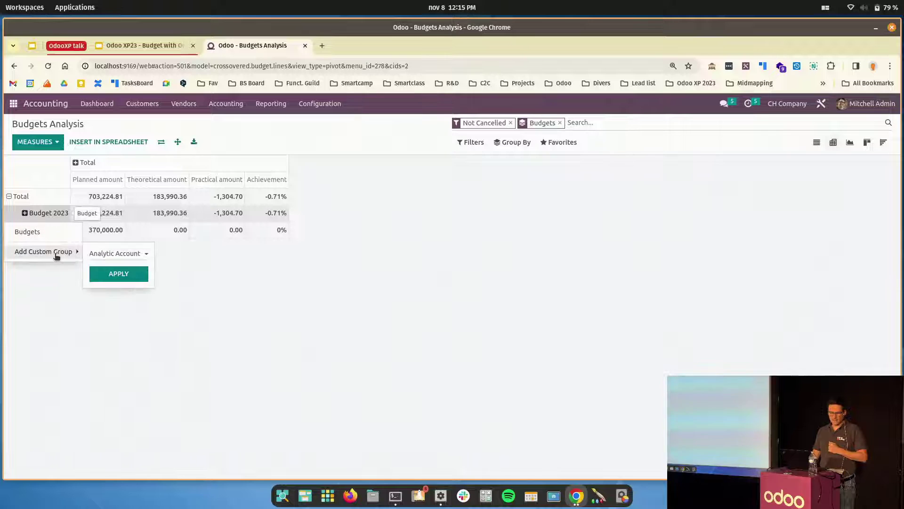
{"action": "left_click", "coordinate": [96, 253]}
{"action": "left_click", "coordinate": [115, 289]}
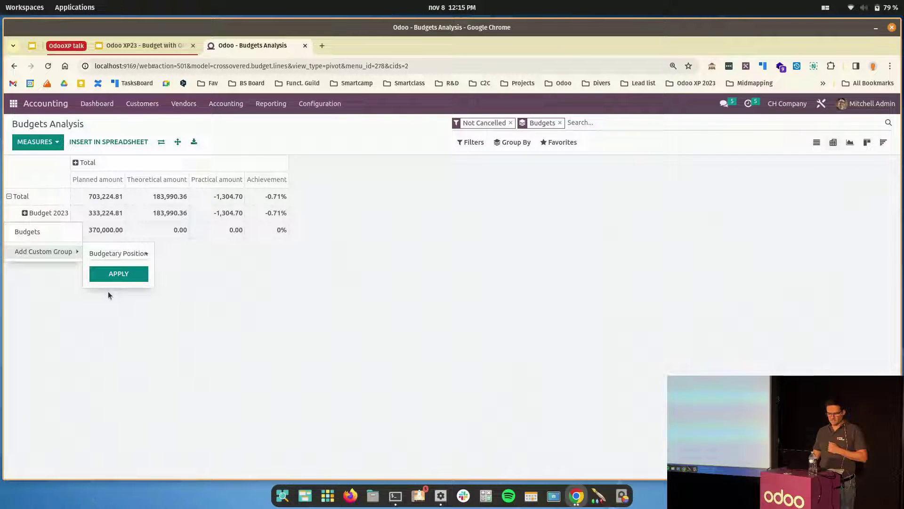
{"action": "left_click", "coordinate": [113, 273]}
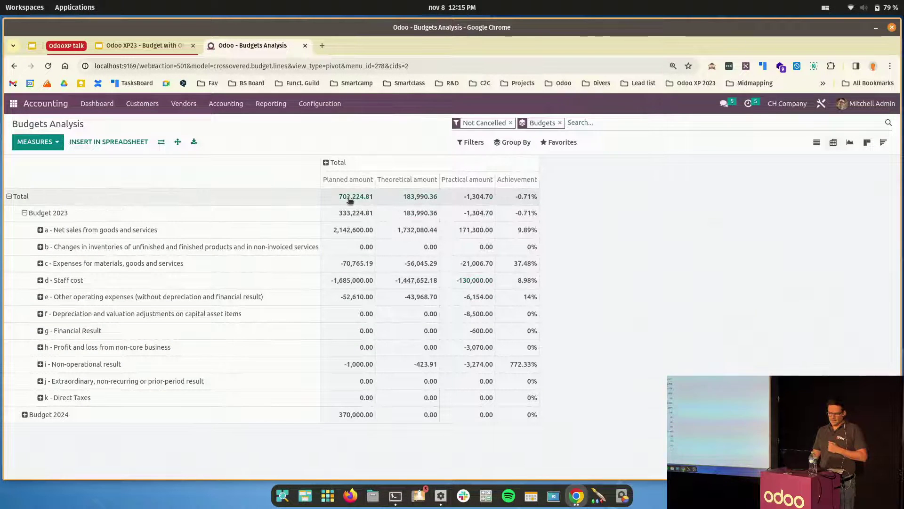
- Add a custom group on Start Date to the pivot's Total column
{"action": "left_click", "coordinate": [337, 166]}
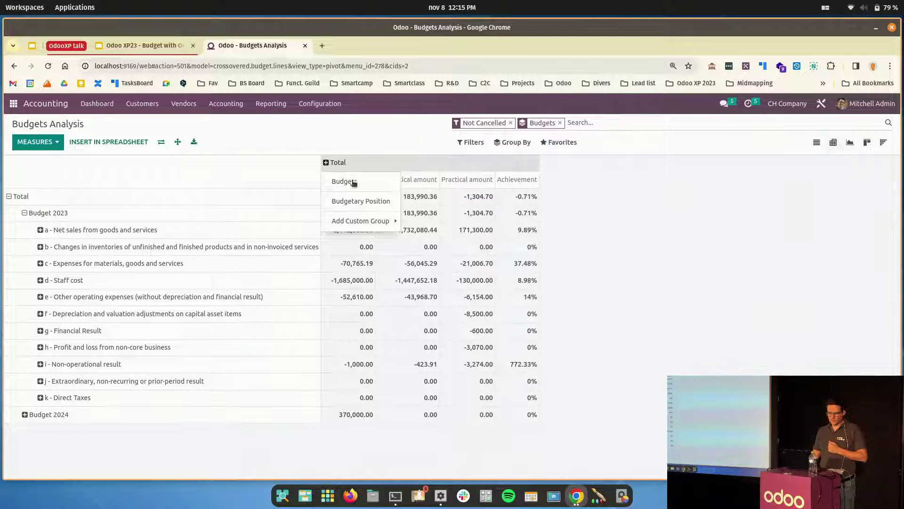
{"action": "mouse_move", "coordinate": [379, 221]}
{"action": "left_click", "coordinate": [413, 223]}
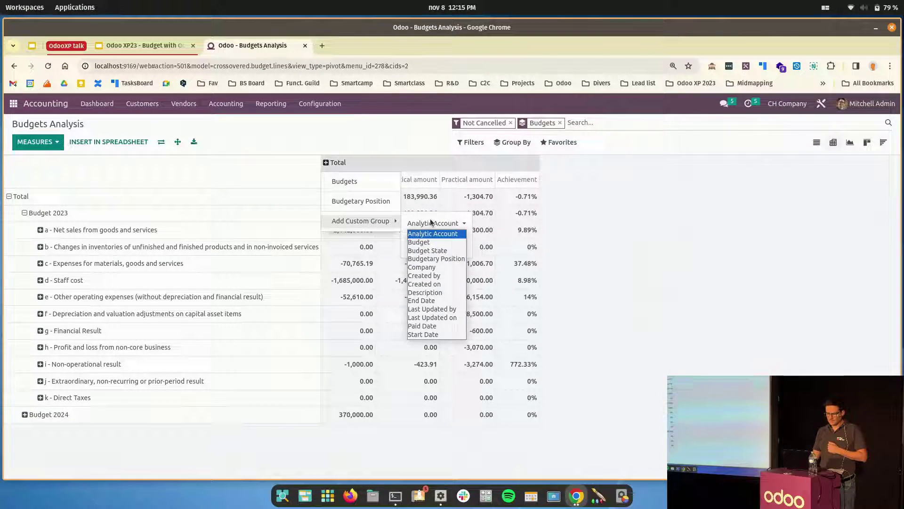
{"action": "left_click", "coordinate": [436, 333]}
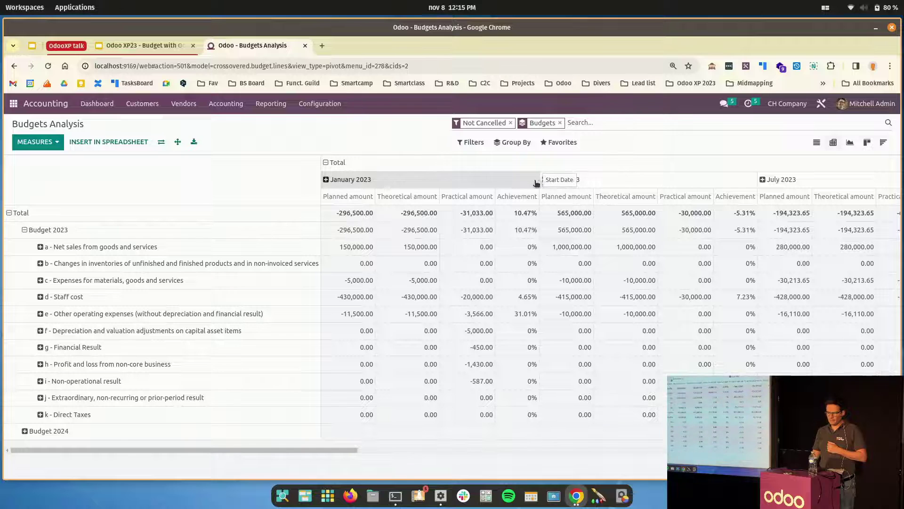
- Collapse the Total column and regroup the pivot columns by Start Date per quarter
{"action": "left_click", "coordinate": [326, 163]}
{"action": "left_click", "coordinate": [327, 165]}
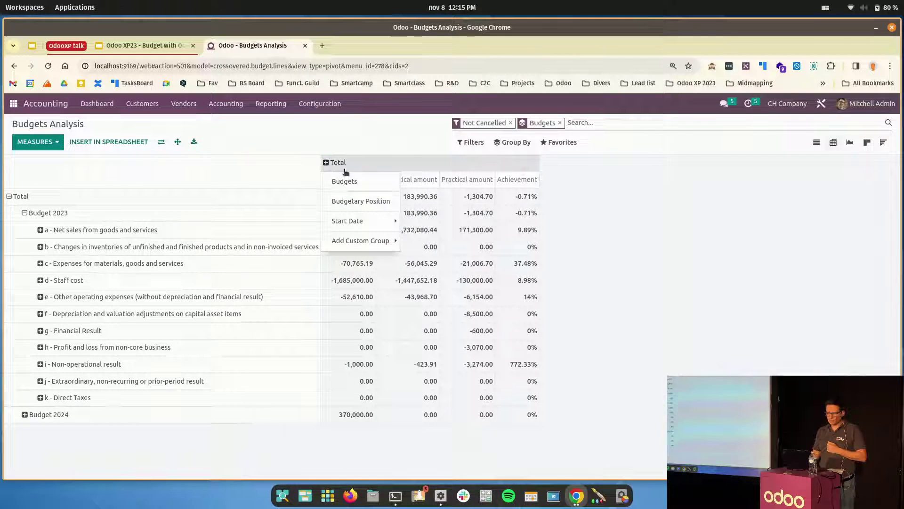
{"action": "left_click", "coordinate": [349, 221]}
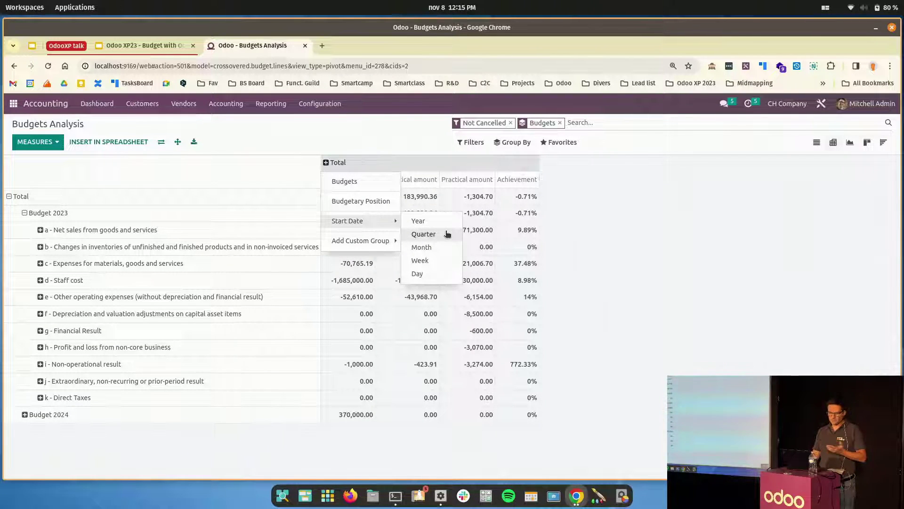
{"action": "left_click", "coordinate": [447, 234]}
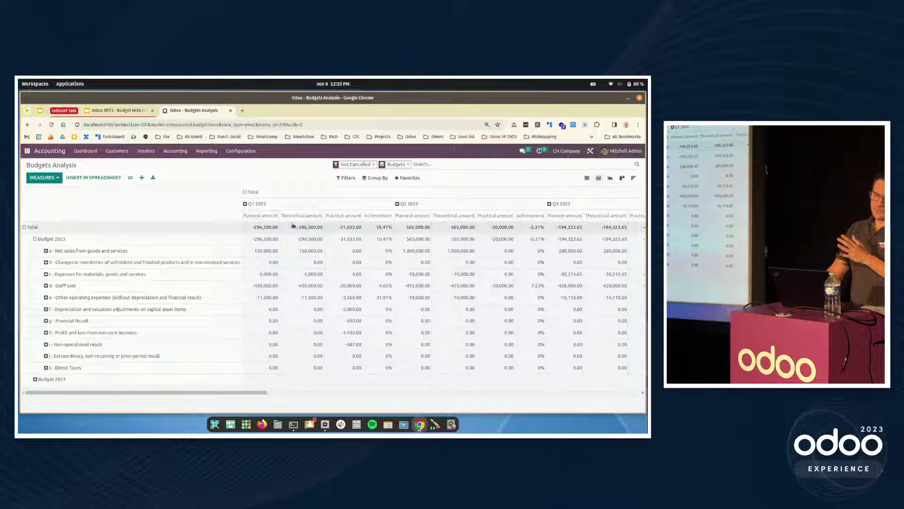
- Limit the pivot measures to Practical amount and Planned amount, with Practical amount first, removing Theoretical amount and Achievement
{"action": "left_click", "coordinate": [43, 177]}
{"action": "left_click", "coordinate": [54, 217]}
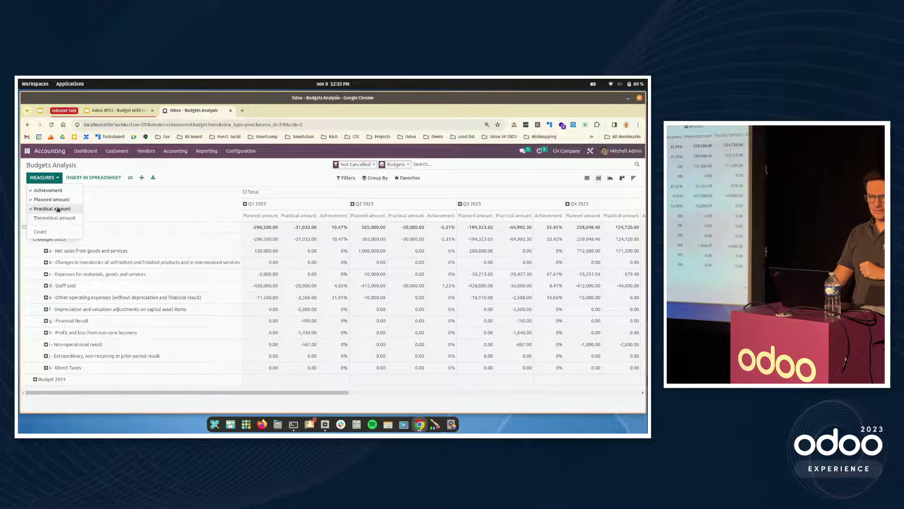
{"action": "left_click", "coordinate": [57, 208]}
{"action": "left_click", "coordinate": [55, 201]}
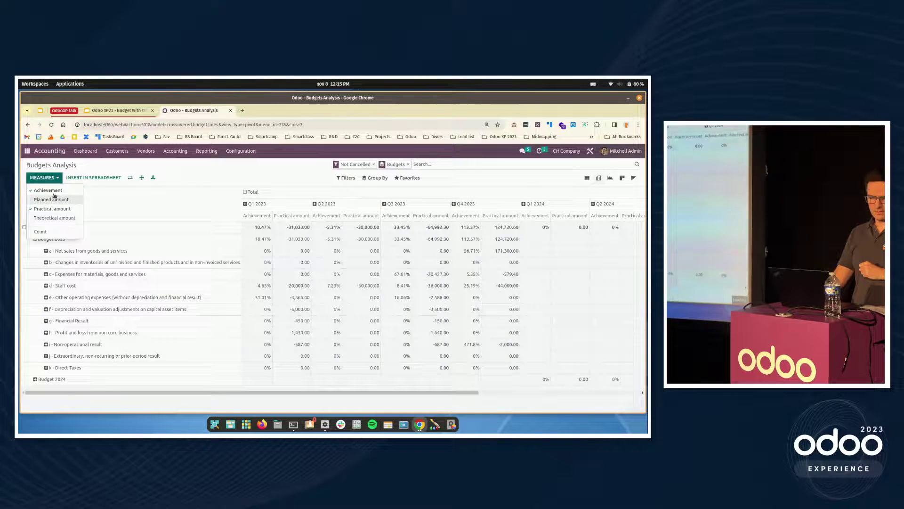
{"action": "left_click", "coordinate": [53, 191]}
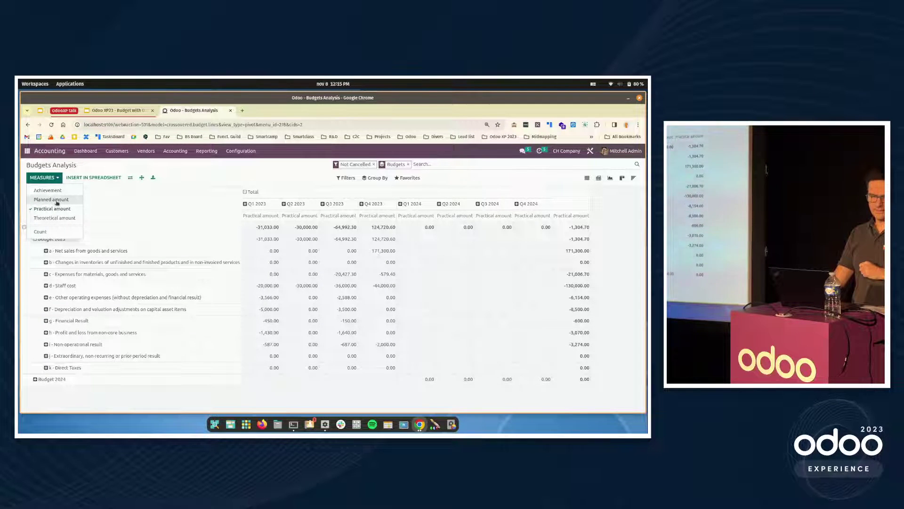
{"action": "left_click", "coordinate": [60, 200]}
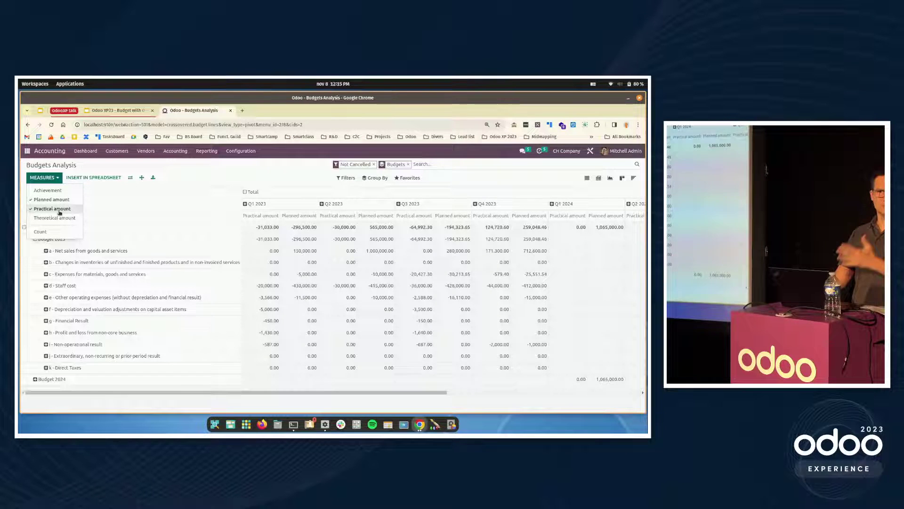
{"action": "left_click", "coordinate": [161, 216]}
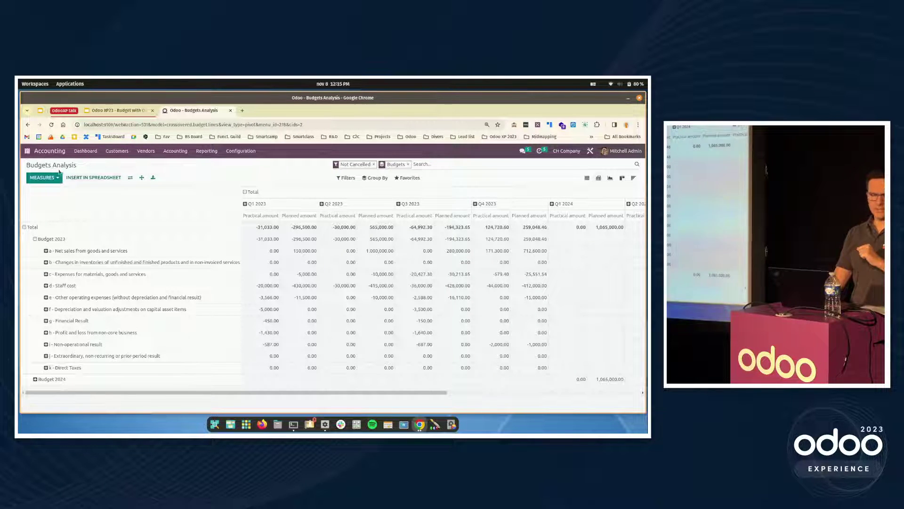
- Search for "document" to go to the Documents app, and open the "P&L report - annual" spreadsheet from the Budget reports workspace
{"action": "left_click", "coordinate": [27, 151]}
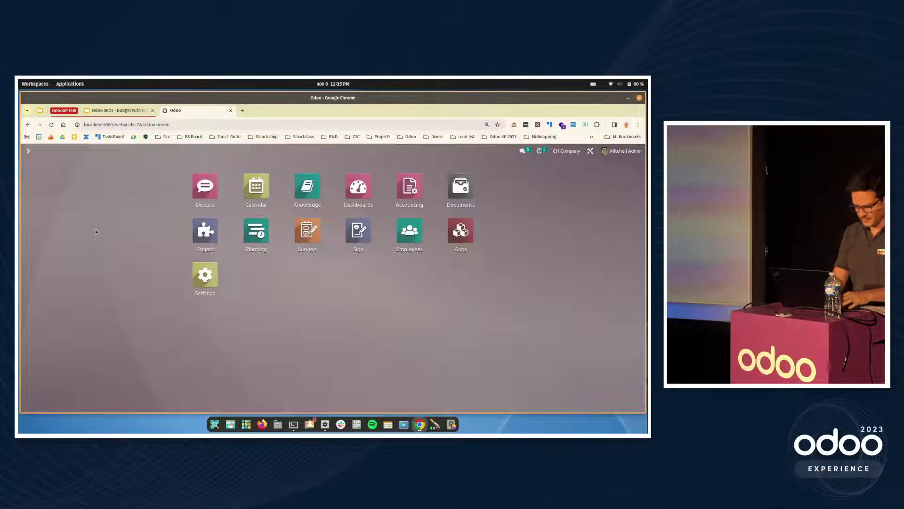
{"action": "type", "text": "documen"}
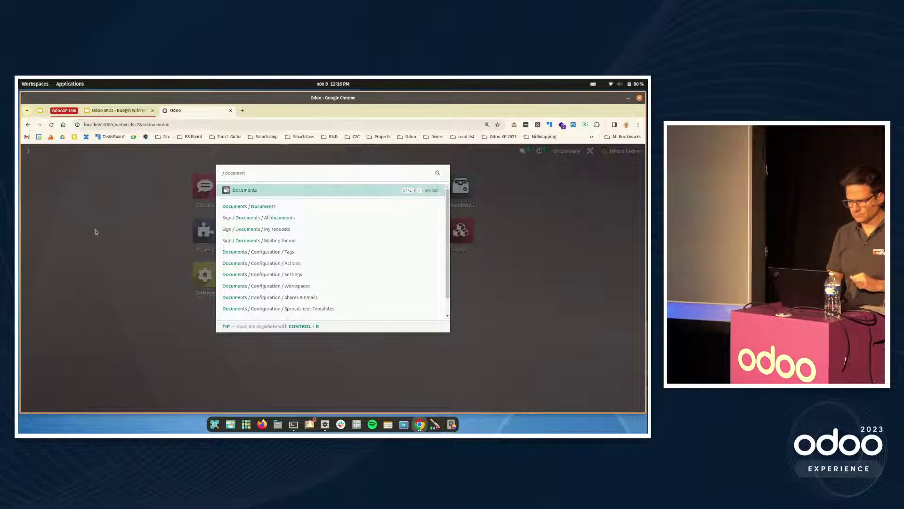
{"action": "key", "text": "Return"}
{"action": "left_click", "coordinate": [67, 234]}
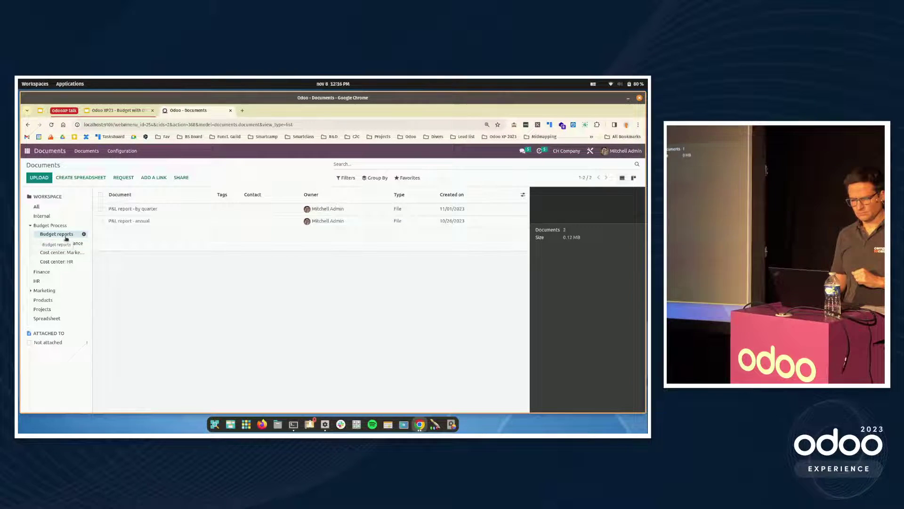
{"action": "left_click", "coordinate": [130, 219]}
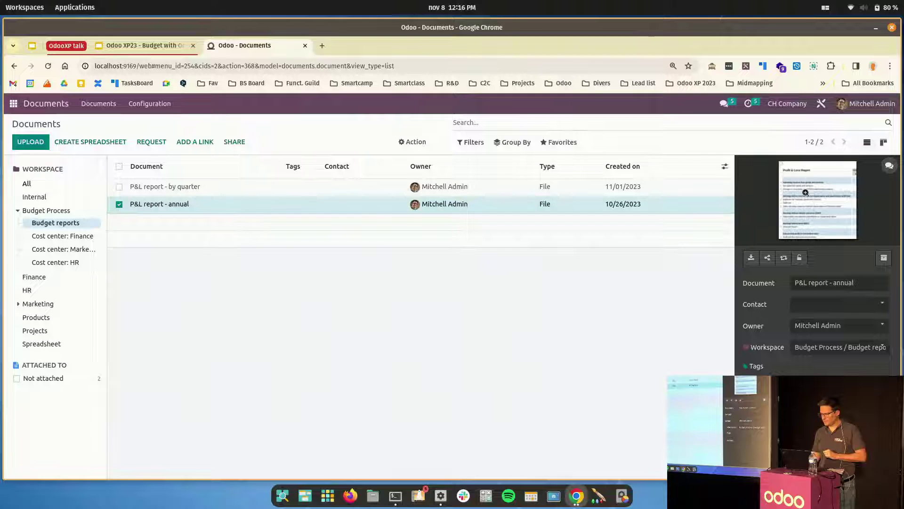
{"action": "left_click", "coordinate": [805, 192]}
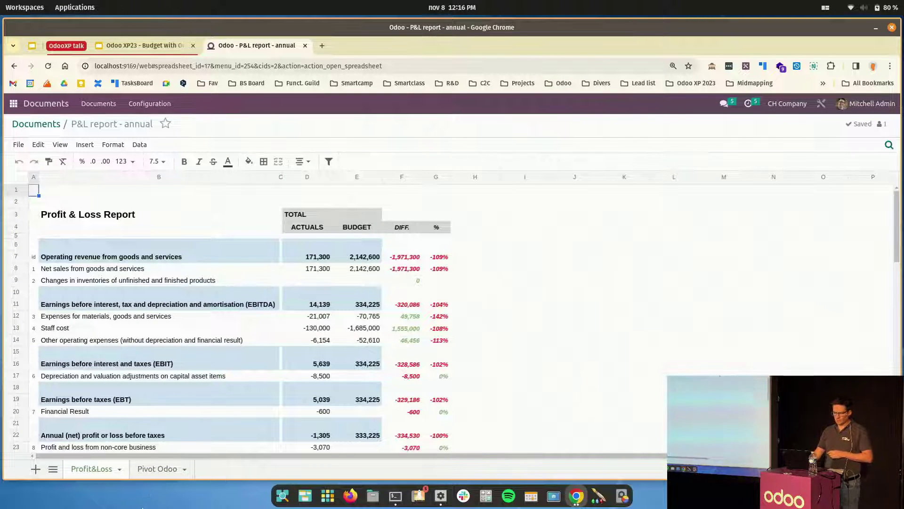
- Examine the formulas behind the 2023 practical and planned amounts on the Pivot Odoo sheet
{"action": "left_click", "coordinate": [157, 469]}
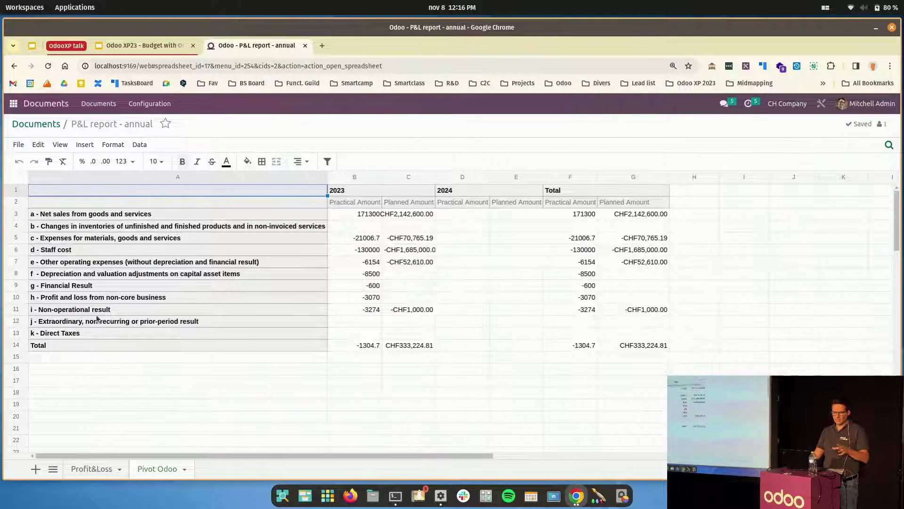
{"action": "left_click", "coordinate": [383, 376]}
{"action": "left_click", "coordinate": [360, 217]}
{"action": "left_click", "coordinate": [412, 215]}
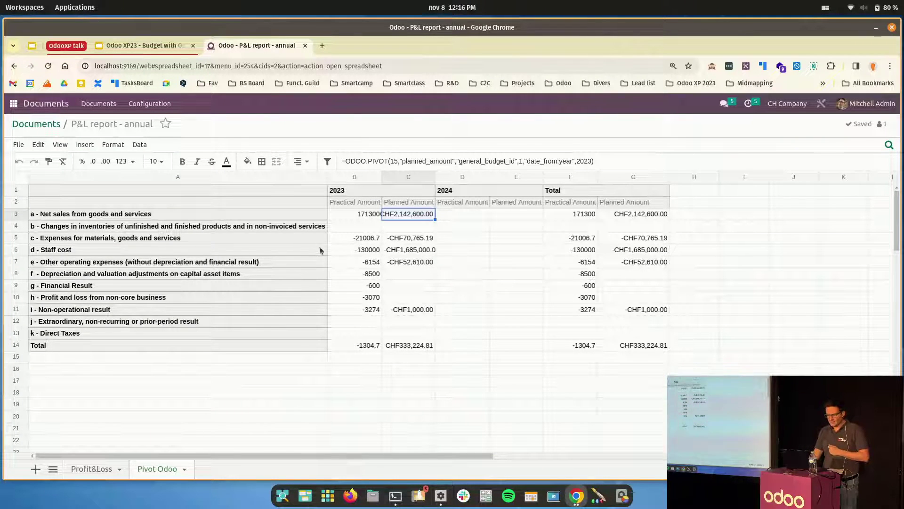
{"action": "left_click", "coordinate": [353, 241]}
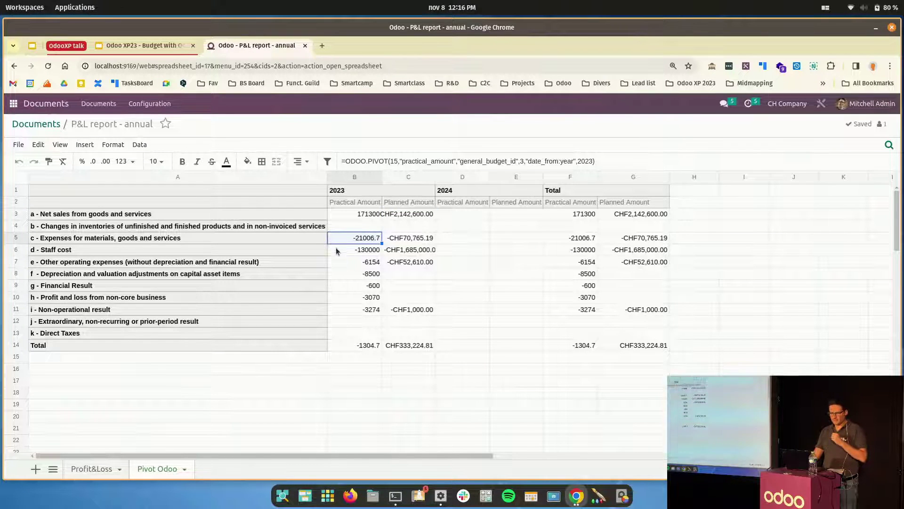
{"action": "left_click", "coordinate": [351, 251]}
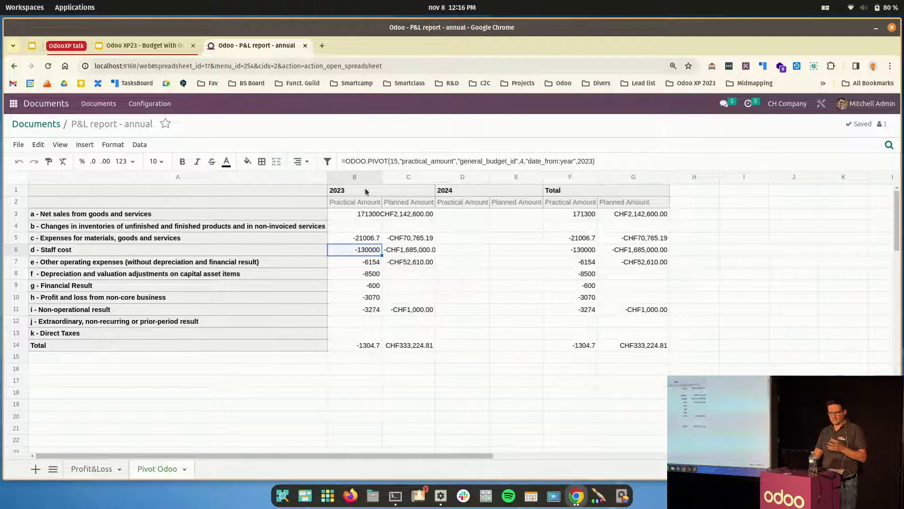
{"action": "left_click_drag", "start_coordinate": [350, 162], "coordinate": [608, 156]}
{"action": "left_click", "coordinate": [496, 385]}
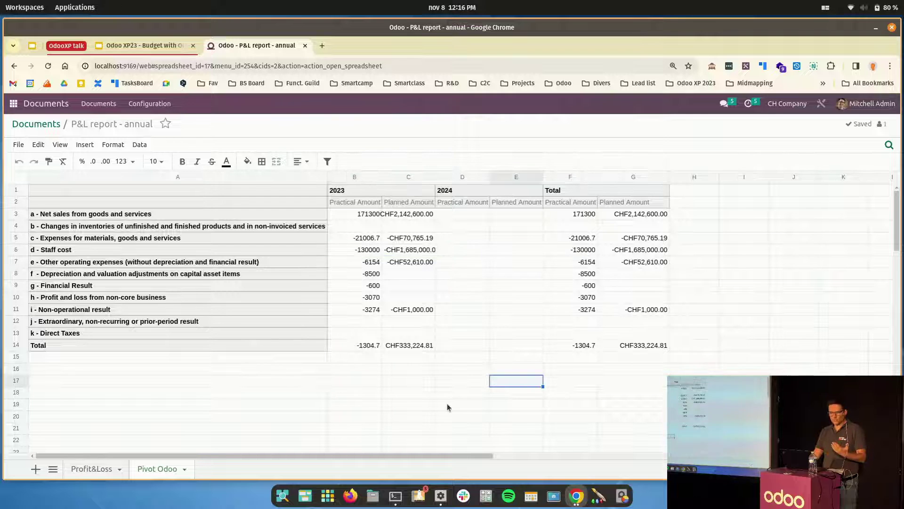
- Return to the Profit&Loss sheet and review the report's line labels and the Actuals column
{"action": "left_click", "coordinate": [91, 470]}
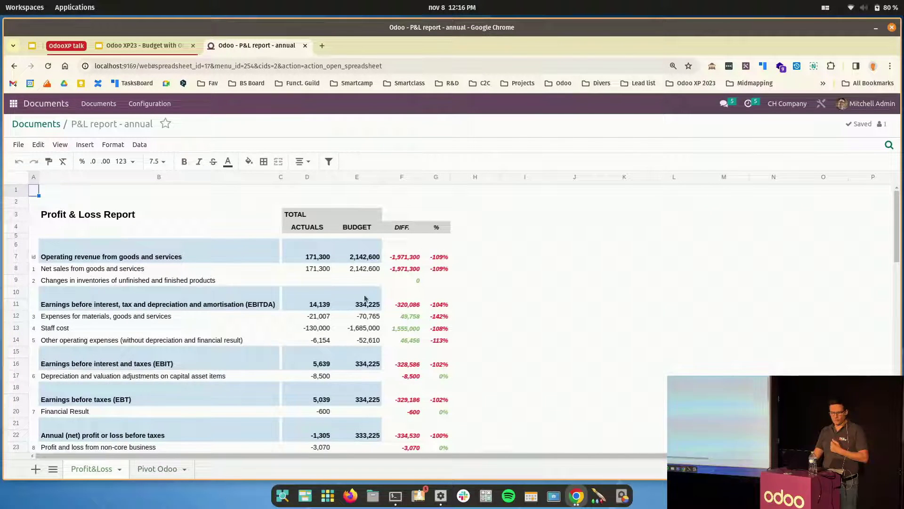
{"action": "left_click", "coordinate": [70, 269]}
{"action": "left_click_drag", "start_coordinate": [83, 245], "coordinate": [141, 423]}
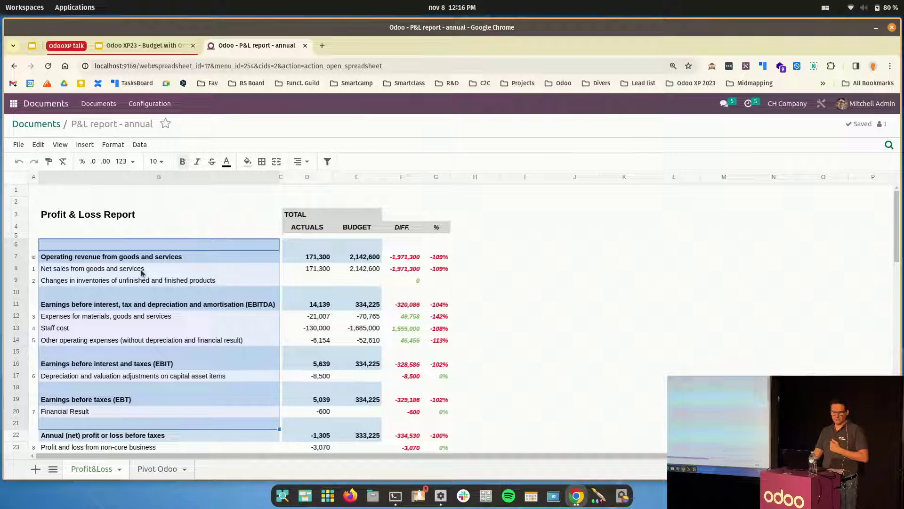
{"action": "left_click", "coordinate": [311, 269]}
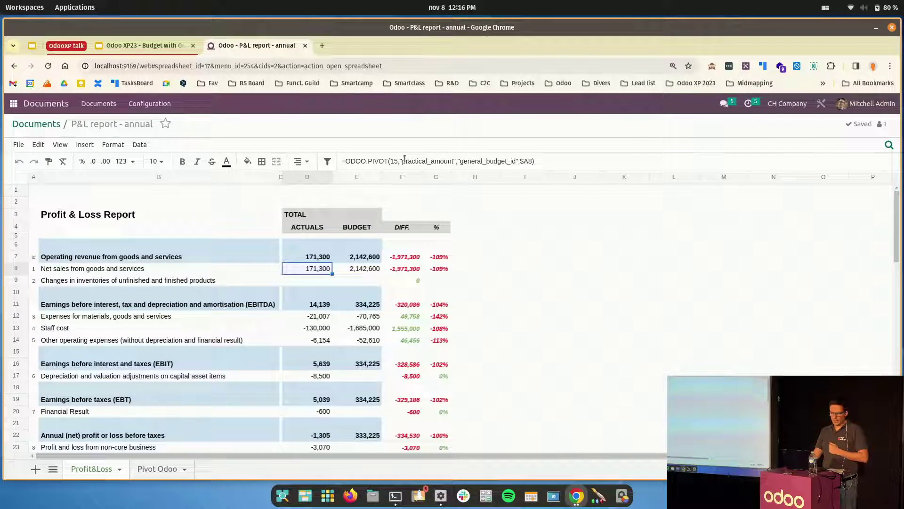
{"action": "left_click_drag", "start_coordinate": [307, 202], "coordinate": [309, 411]}
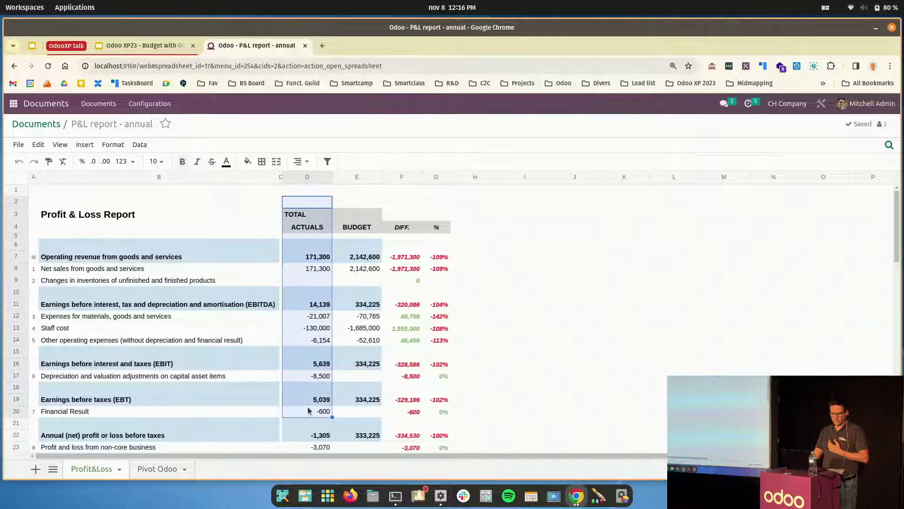
- Inspect the measure names in the Actuals and Budget formulas of the "Net sales from goods and services" row, leaving both unchanged
{"action": "left_click", "coordinate": [327, 268]}
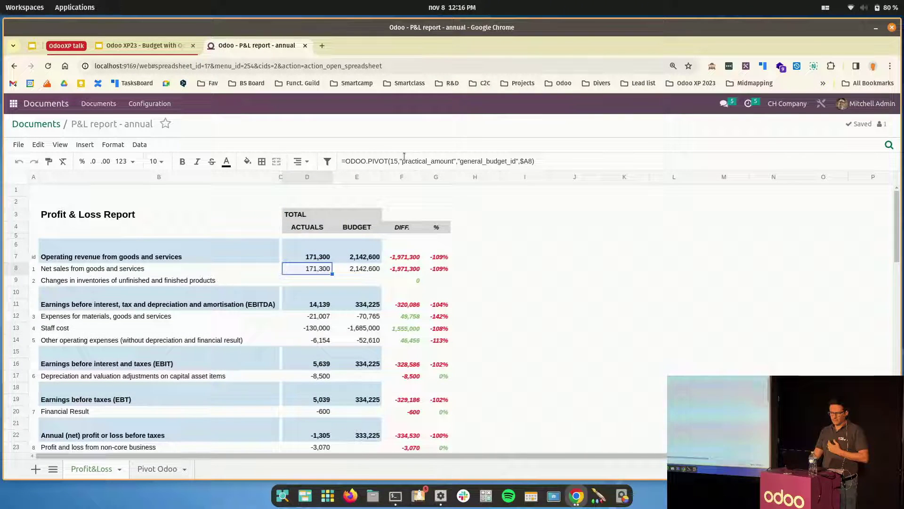
{"action": "left_click_drag", "start_coordinate": [406, 161], "coordinate": [451, 163]}
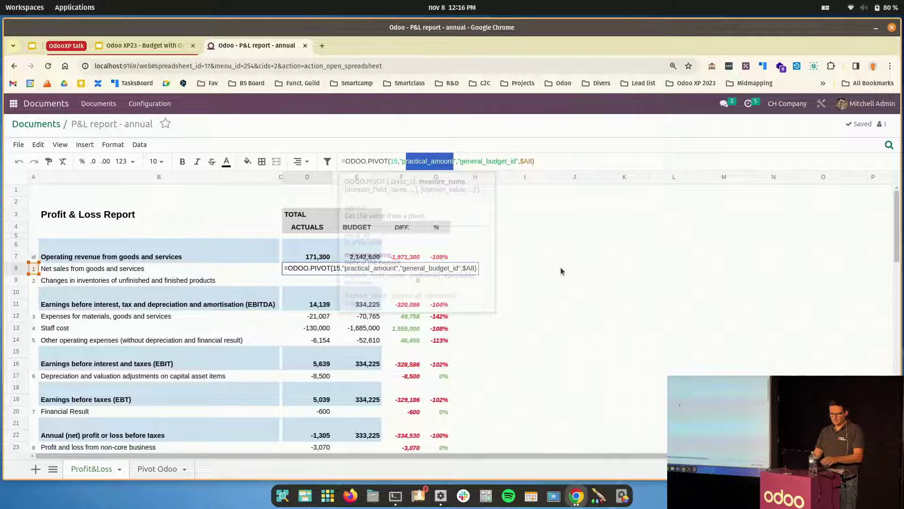
{"action": "left_click", "coordinate": [560, 267]}
{"action": "left_click", "coordinate": [357, 269]}
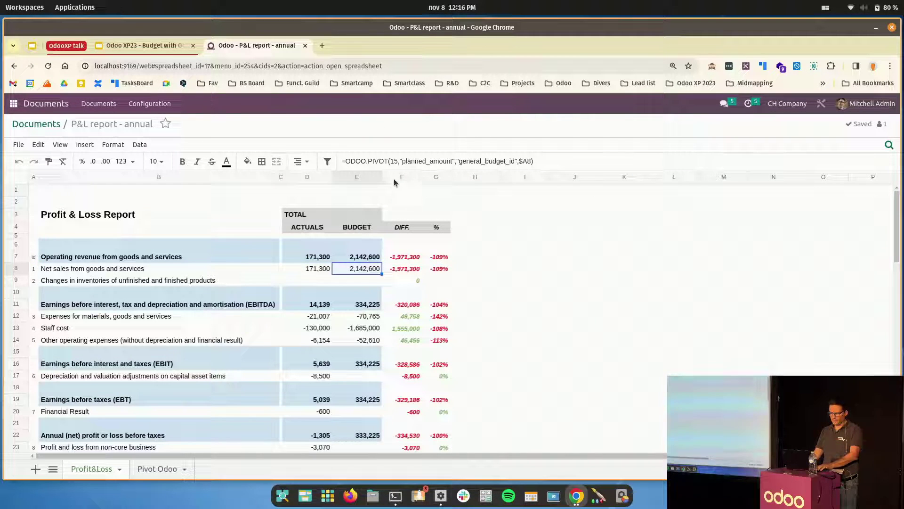
{"action": "left_click_drag", "start_coordinate": [402, 161], "coordinate": [453, 161]}
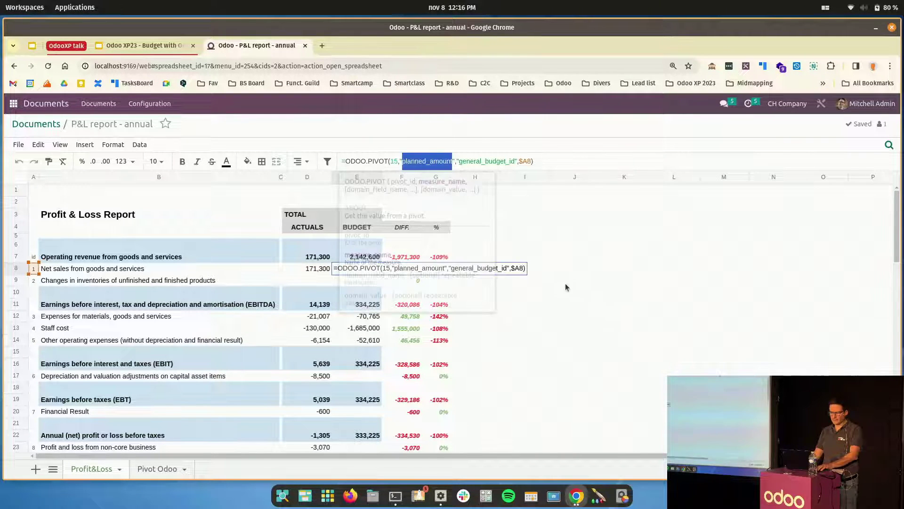
{"action": "left_click", "coordinate": [590, 297]}
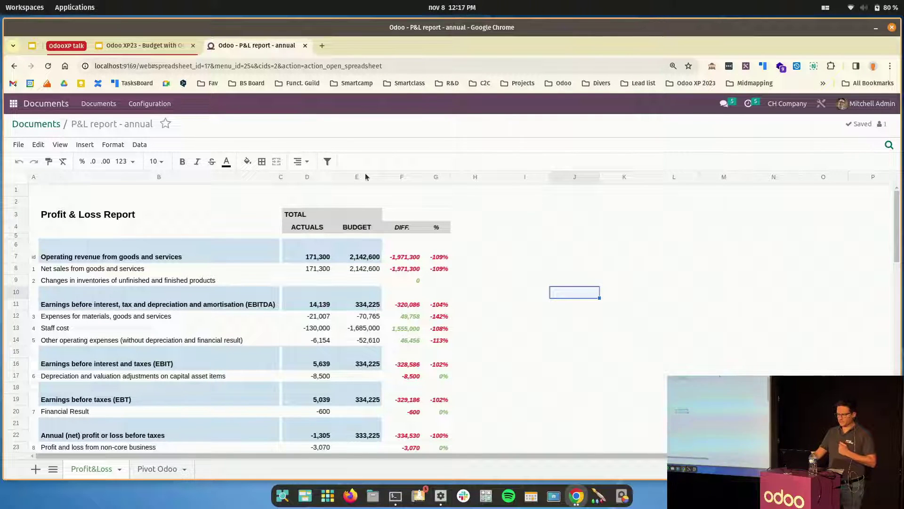
- Show the P&L report's global filters and look through the analytic accounts offered, leaving the Budget 2023 filter in place
{"action": "left_click", "coordinate": [890, 146]}
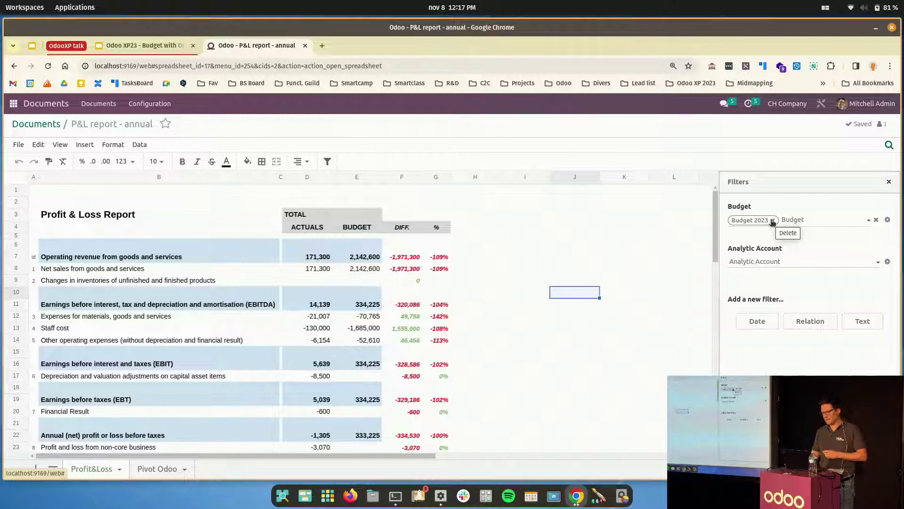
{"action": "left_click", "coordinate": [770, 261]}
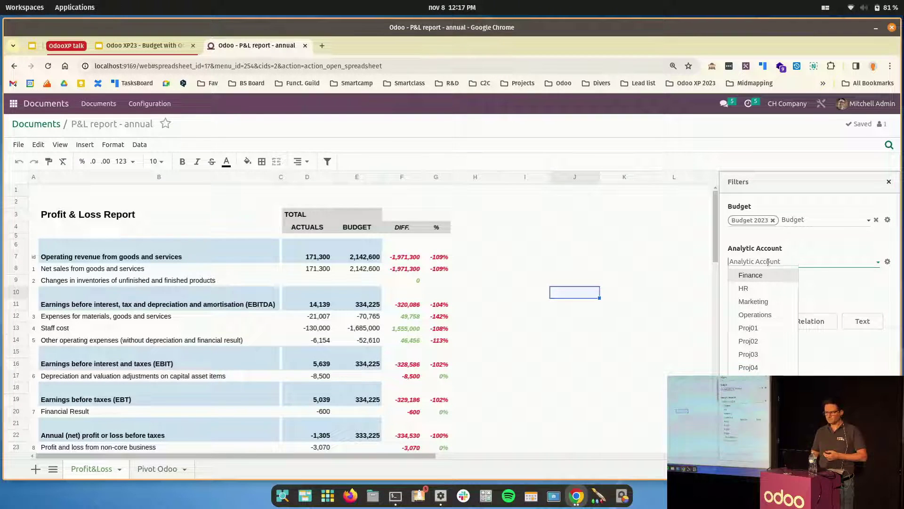
{"action": "left_click", "coordinate": [585, 246]}
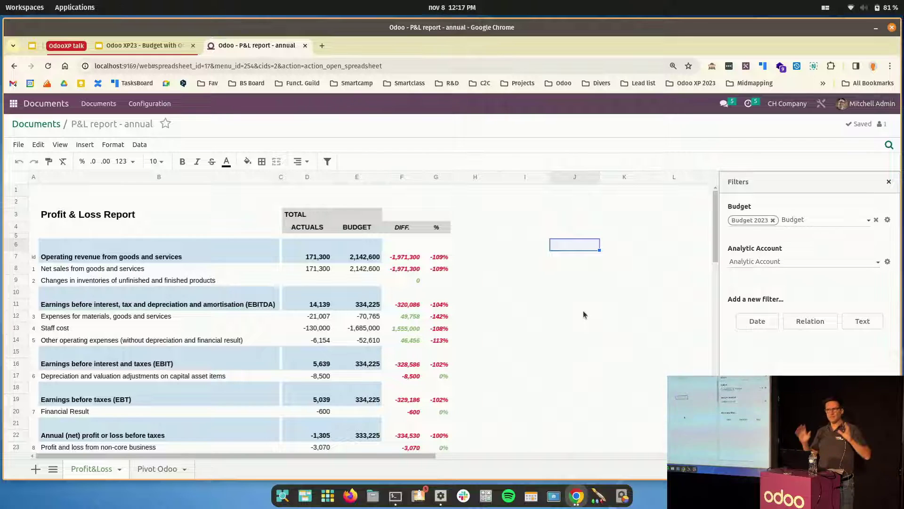
- Search for "dash" to go to the Dashboards app, and open the "P&L report - annual" dashboard in the Budget section
{"action": "left_click", "coordinate": [13, 103]}
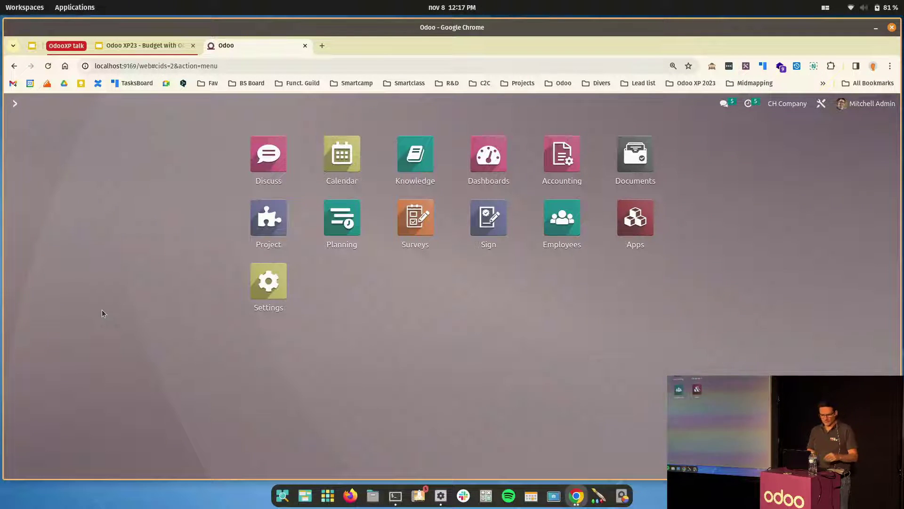
{"action": "type", "text": "dash"}
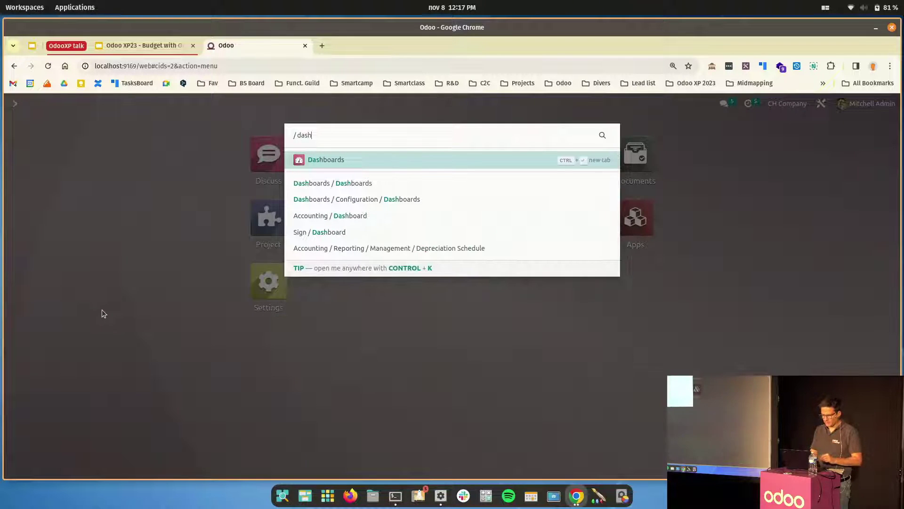
{"action": "key", "text": "Return"}
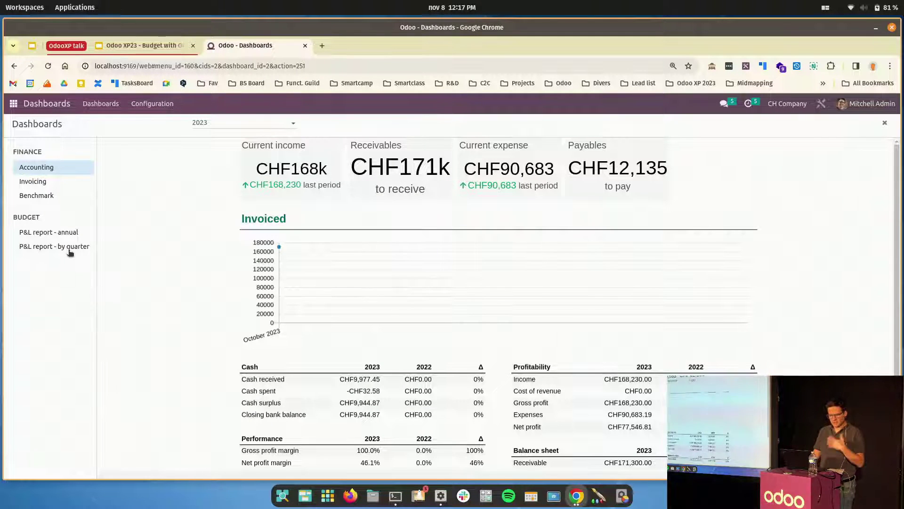
{"action": "left_click", "coordinate": [59, 235]}
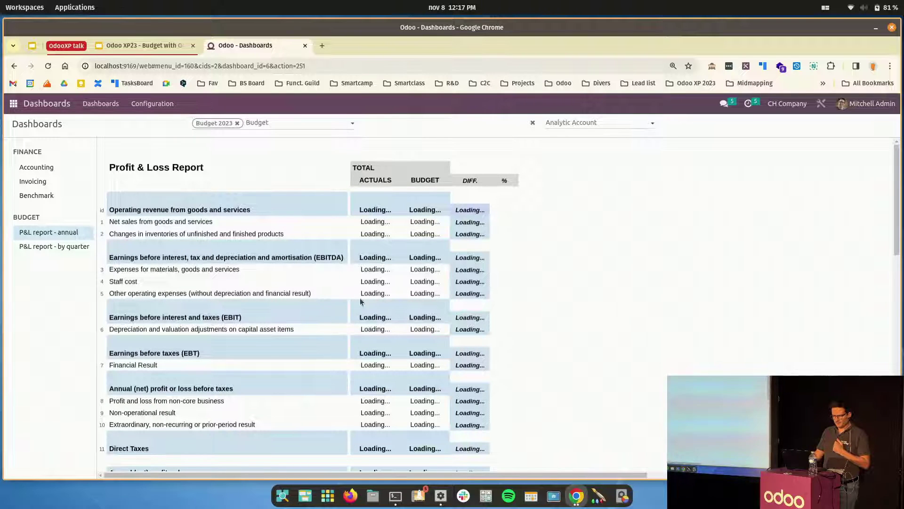
- Open the Budget group in the dashboard configuration and review its spreadsheets and their access groups without changing them
{"action": "left_click", "coordinate": [160, 104]}
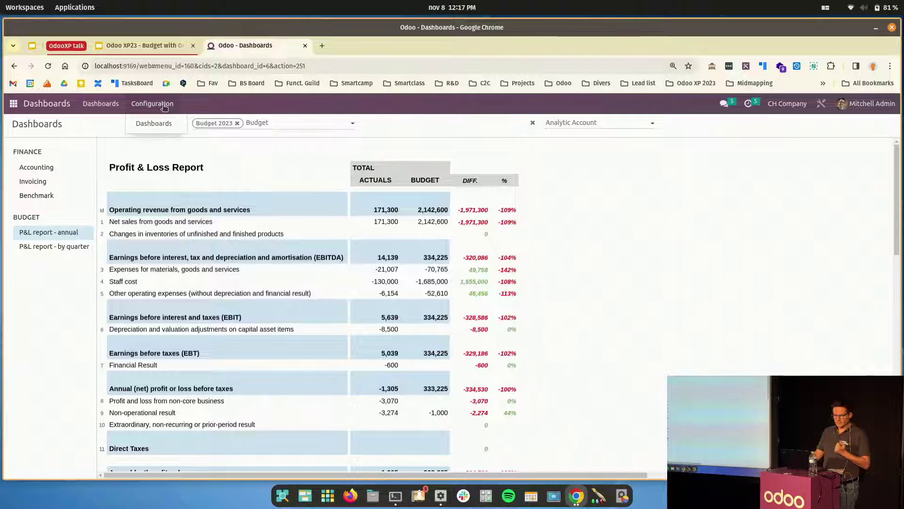
{"action": "left_click", "coordinate": [162, 122]}
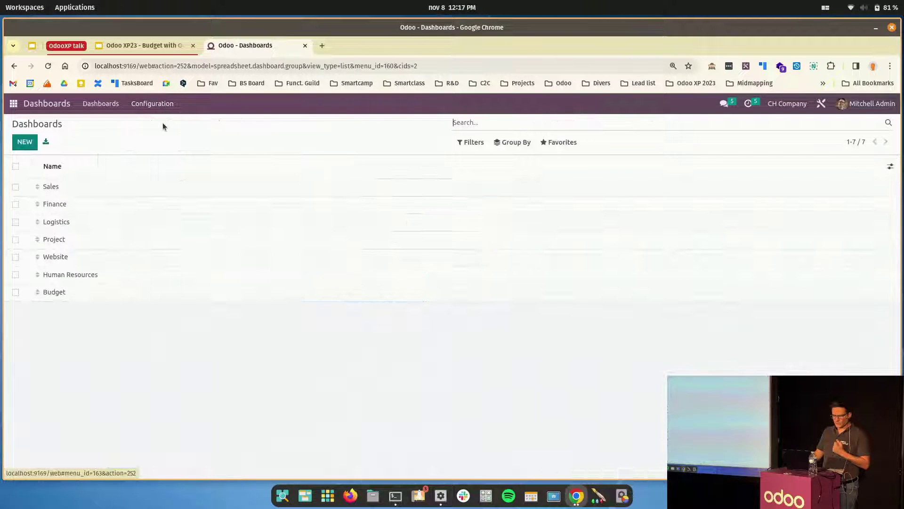
{"action": "left_click", "coordinate": [55, 292]}
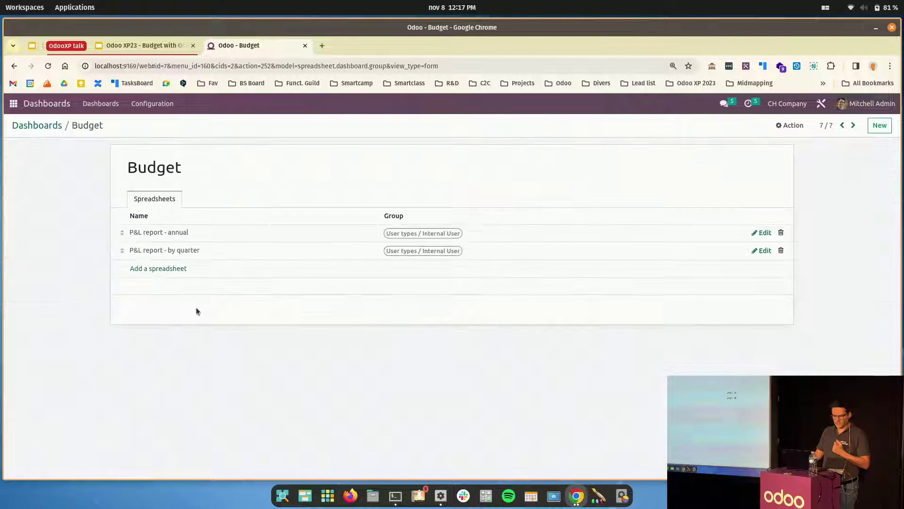
{"action": "left_click", "coordinate": [162, 238]}
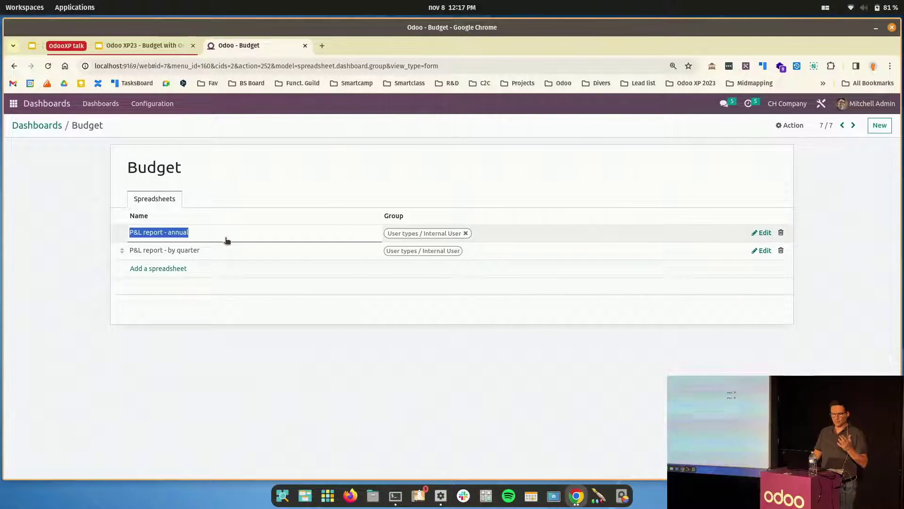
{"action": "left_click", "coordinate": [252, 372]}
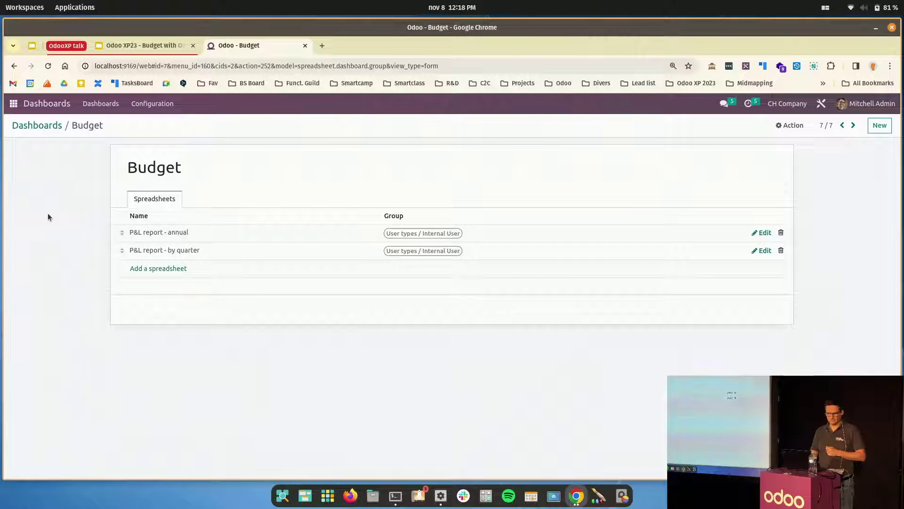
- Return to the dashboard group list, and switch to the Google Slides presentation to browse its slides
{"action": "left_click", "coordinate": [45, 126]}
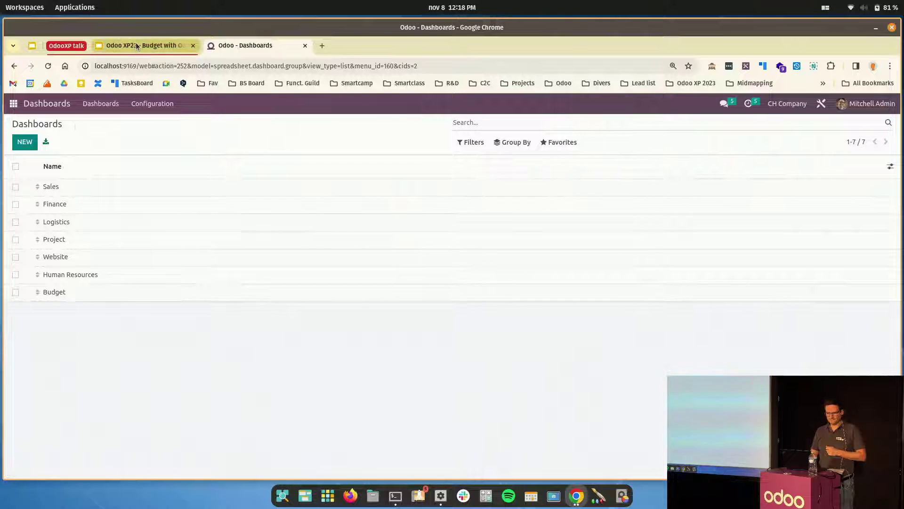
{"action": "key", "text": "ctrl+Page_Up"}
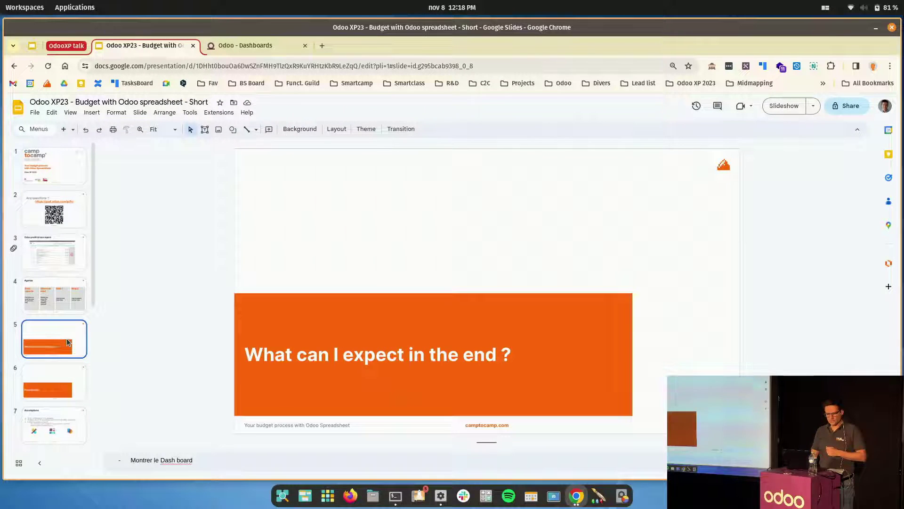
{"action": "scroll", "coordinate": [55, 366], "scroll_direction": "down", "scroll_amount": 3}
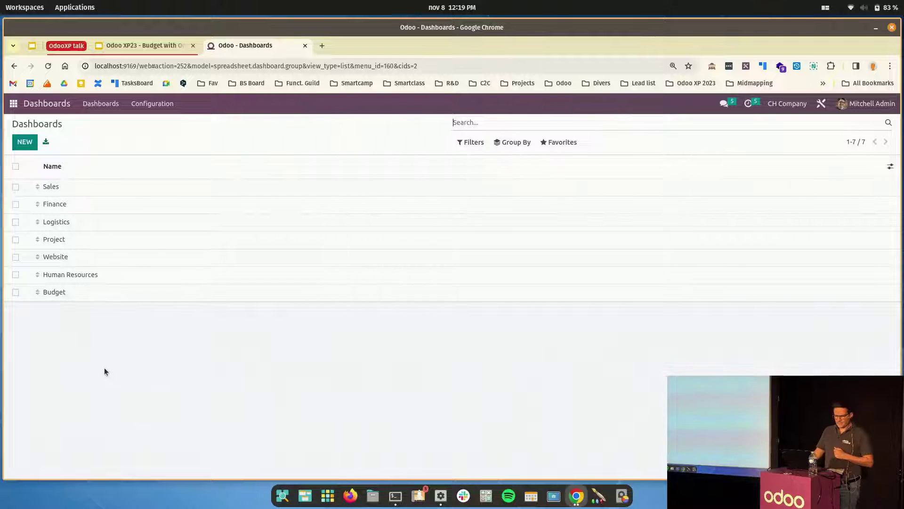
- Search for "docum" to go to the Documents app, and look through the Budget Process and Budget reports workspaces
{"action": "left_click", "coordinate": [13, 103]}
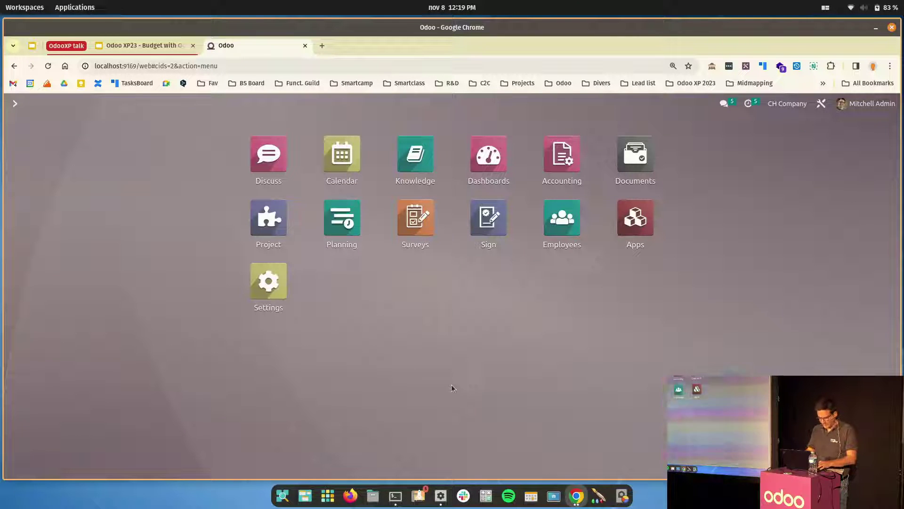
{"action": "type", "text": "docum"}
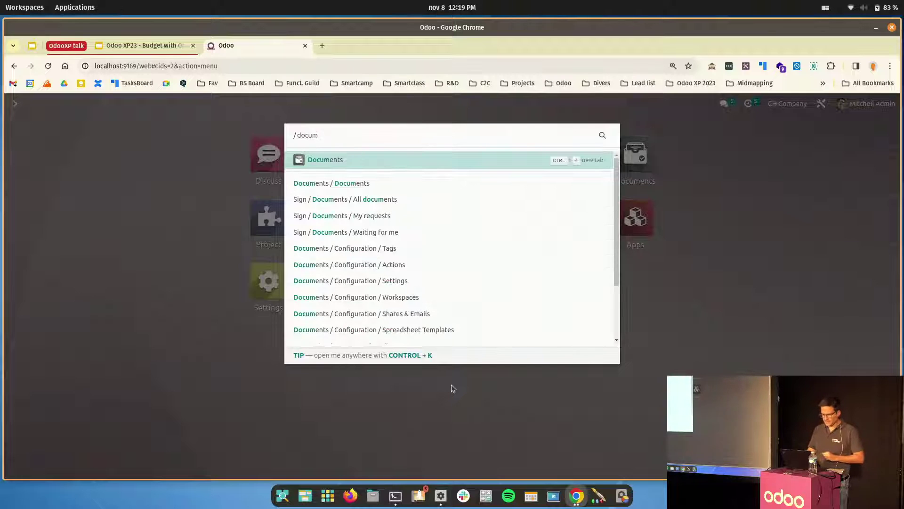
{"action": "key", "text": "Return"}
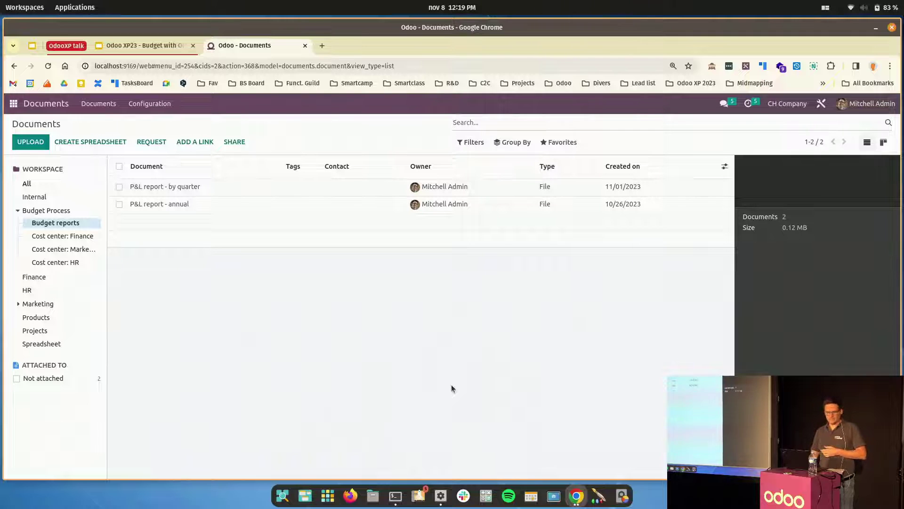
{"action": "left_click", "coordinate": [33, 211]}
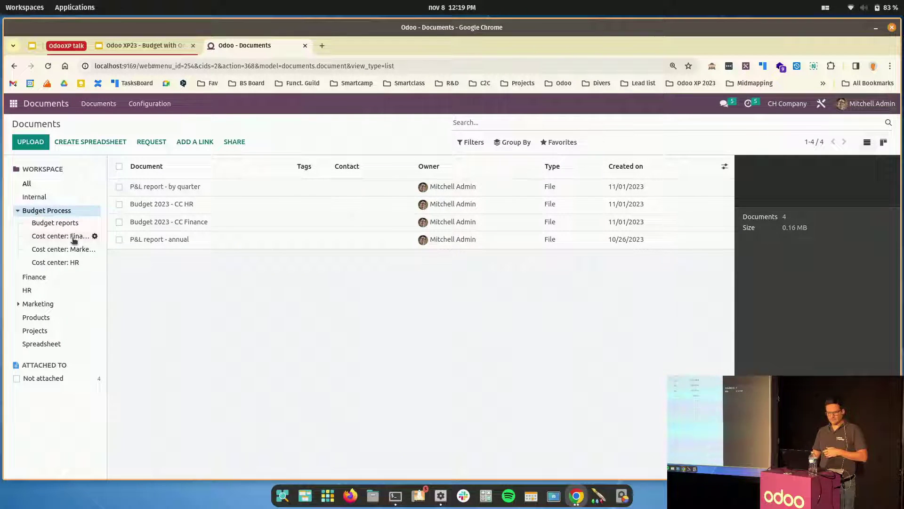
{"action": "left_click", "coordinate": [57, 223]}
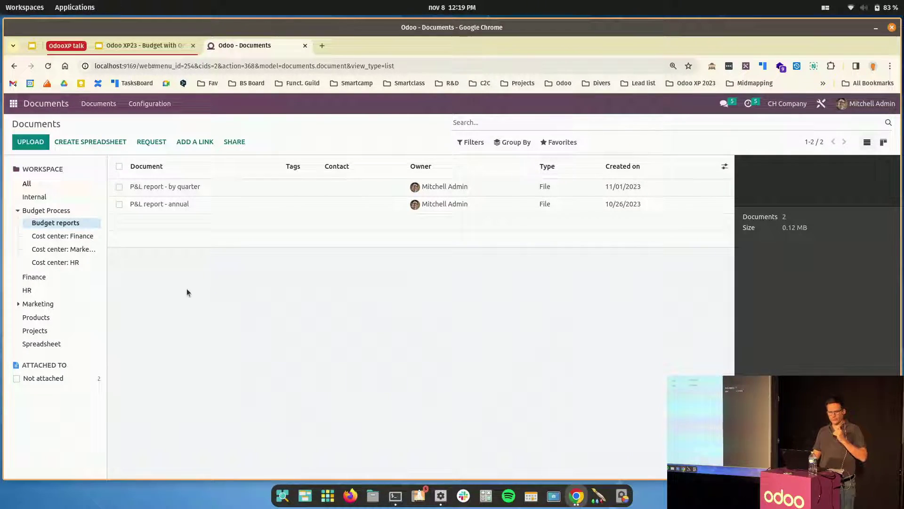
- Open the "Budget 2023 - CC Finance" spreadsheet from the "Cost center: Finance" workspace and show its Budget proposition sheet
{"action": "left_click", "coordinate": [62, 238]}
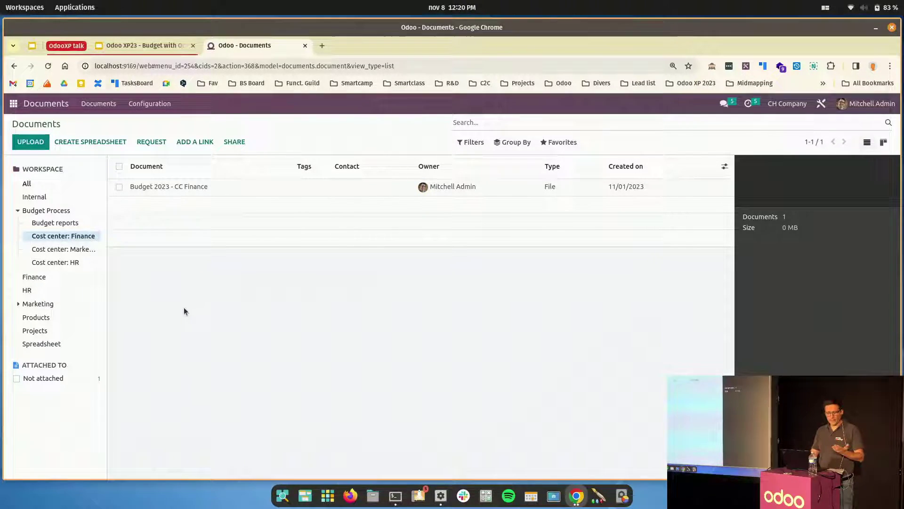
{"action": "left_click", "coordinate": [174, 188]}
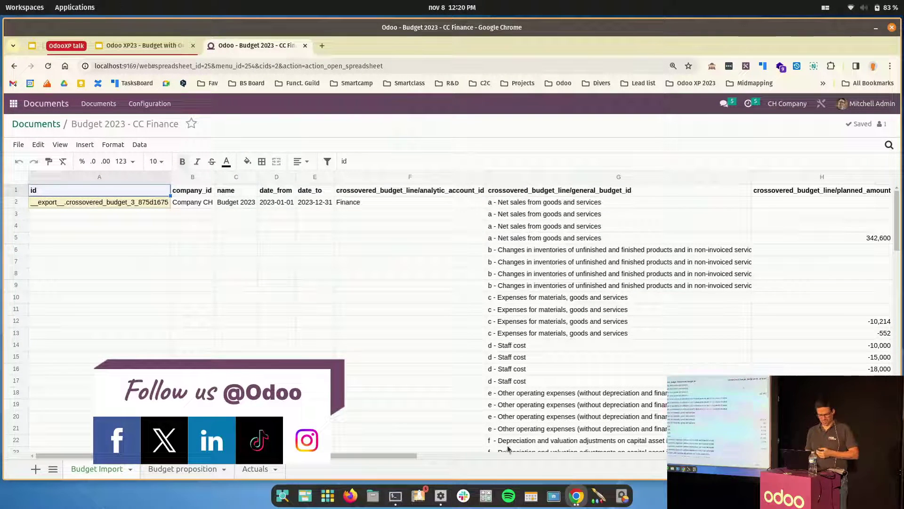
{"action": "left_click", "coordinate": [187, 470]}
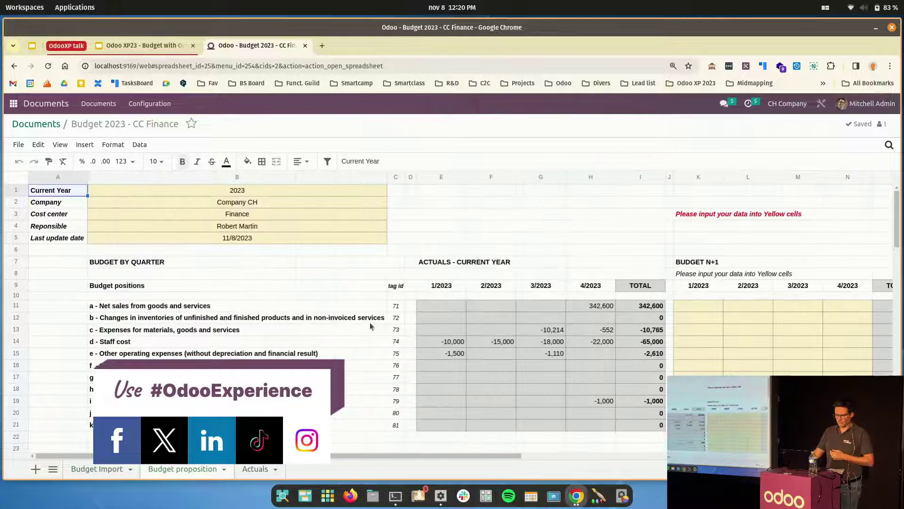
- Review the header cells for current year, company, cost center, responsible person and last update date on the Budget proposition sheet
{"action": "left_click_drag", "start_coordinate": [510, 207], "coordinate": [510, 211]}
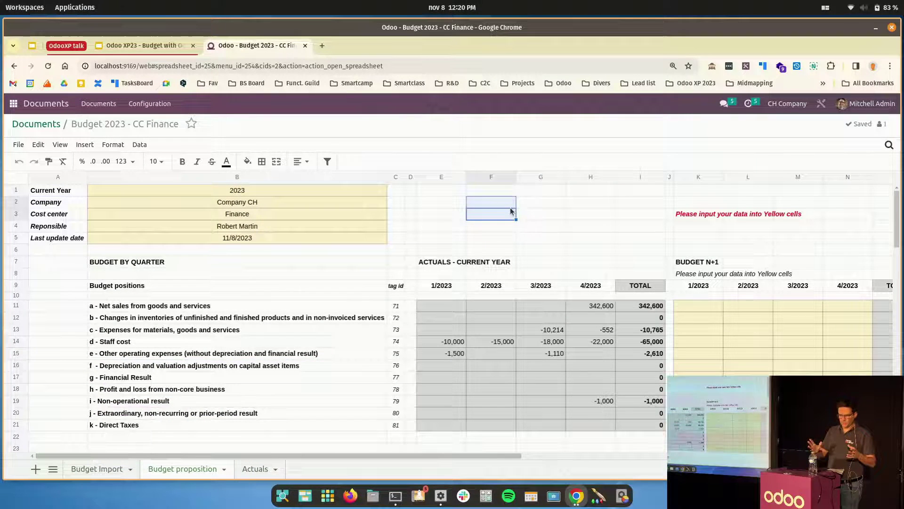
{"action": "left_click", "coordinate": [276, 190]}
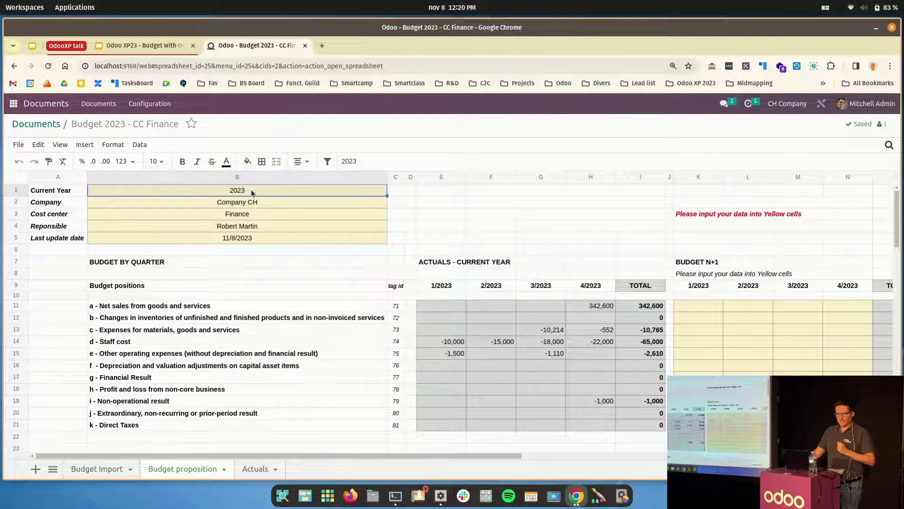
{"action": "left_click", "coordinate": [274, 204]}
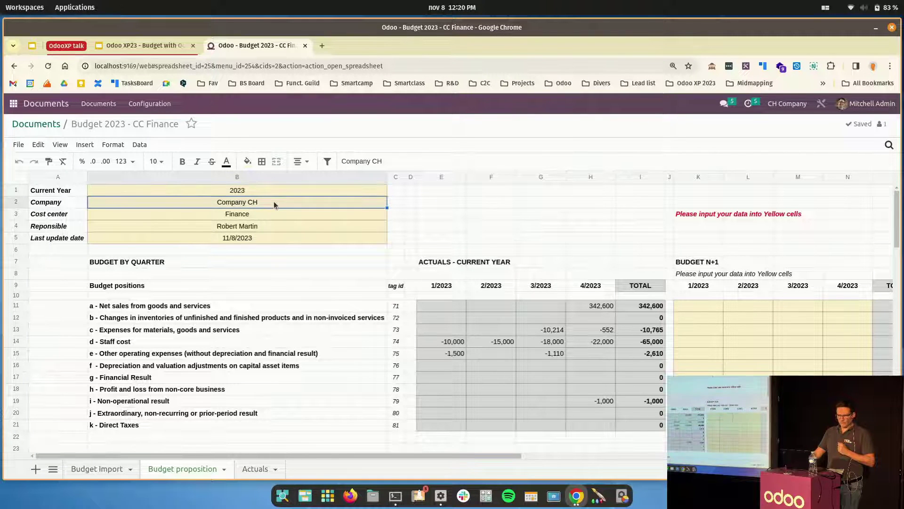
{"action": "left_click", "coordinate": [269, 213]}
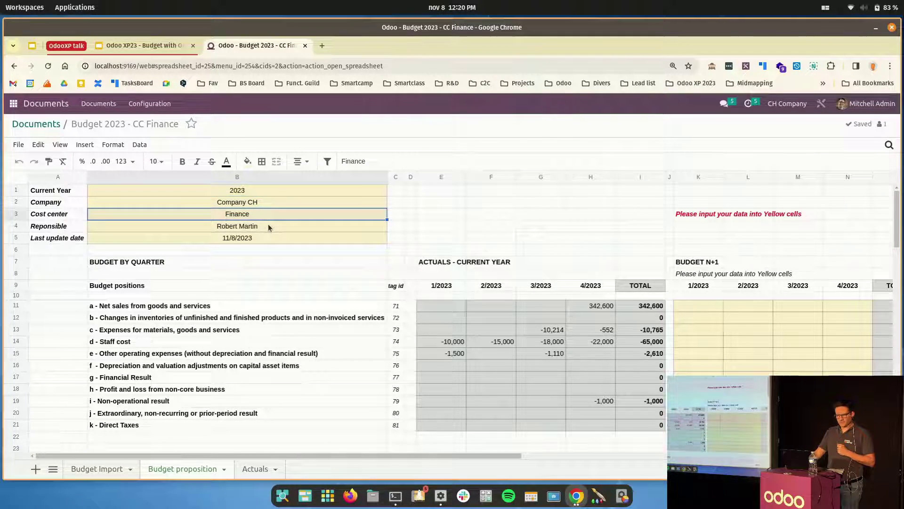
{"action": "left_click", "coordinate": [268, 226]}
{"action": "left_click", "coordinate": [267, 238]}
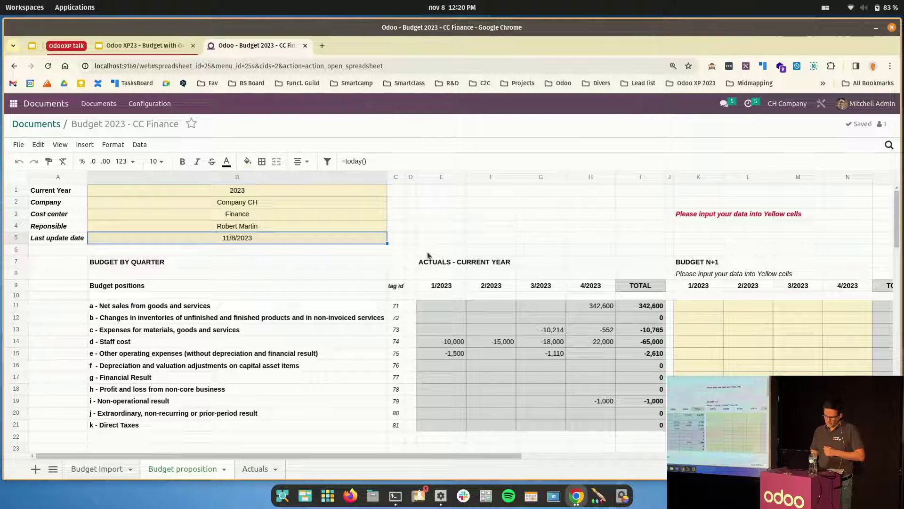
- Examine the quarterly "Actuals - Current year" block and the yellow input cells of the "Budget N+1" block
{"action": "left_click_drag", "start_coordinate": [428, 245], "coordinate": [642, 427]}
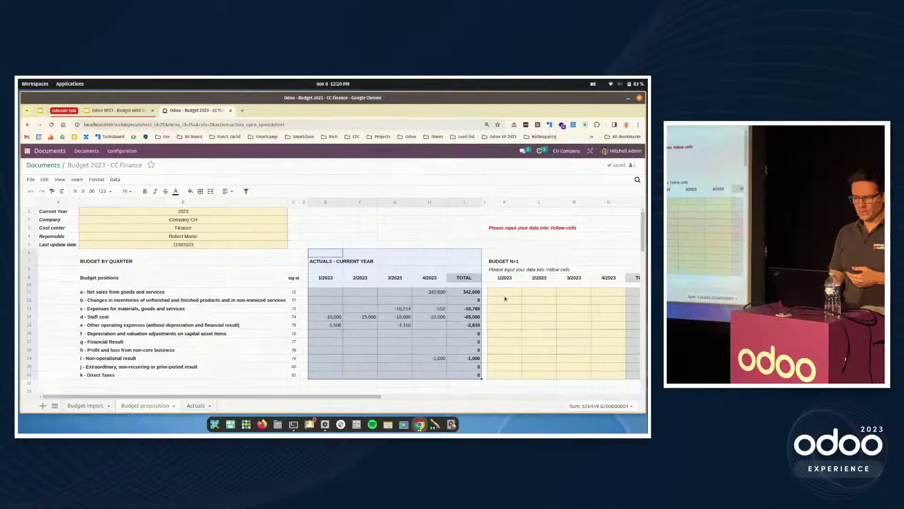
{"action": "left_click", "coordinate": [504, 295]}
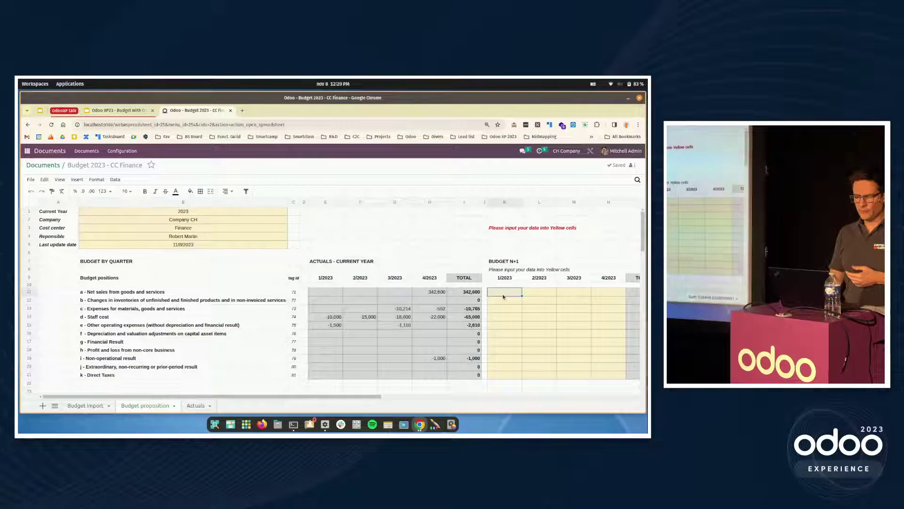
{"action": "key", "text": "Right"}
{"action": "left_click_drag", "start_coordinate": [507, 246], "coordinate": [631, 388]}
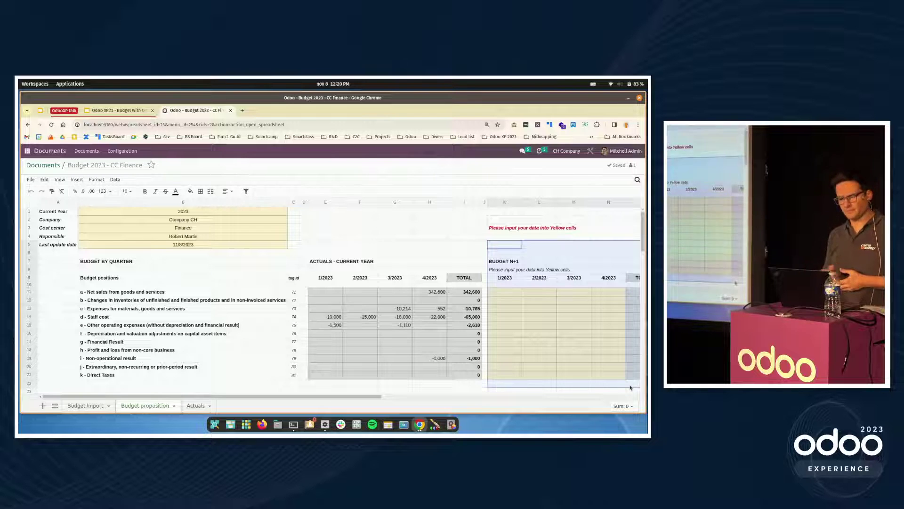
{"action": "left_click", "coordinate": [519, 295]}
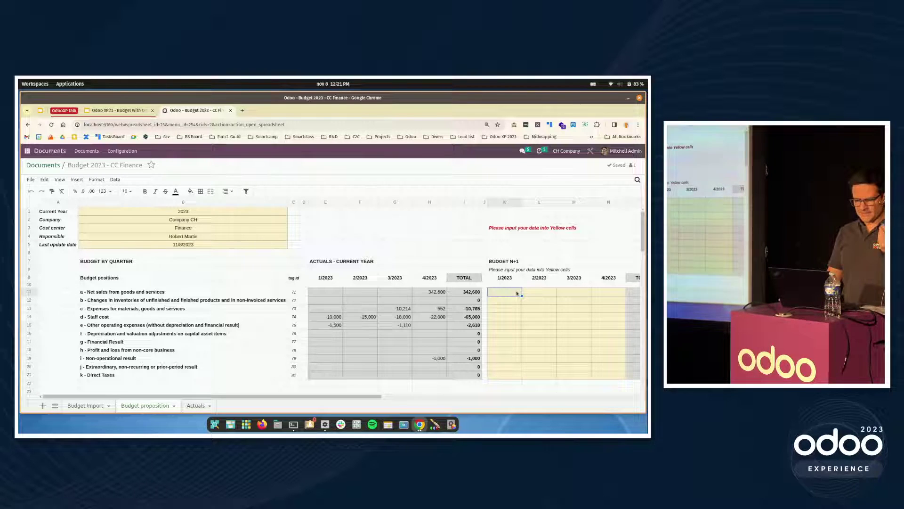
- Inspect the formula behind the Staff cost actuals for 1/2023, and highlight that quarter's whole Actuals column
{"action": "left_click", "coordinate": [332, 320]}
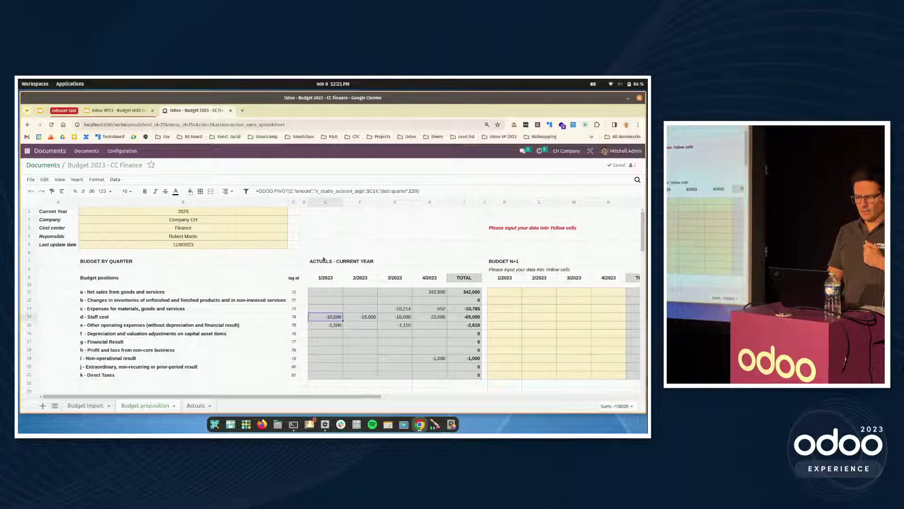
{"action": "left_click", "coordinate": [329, 229]}
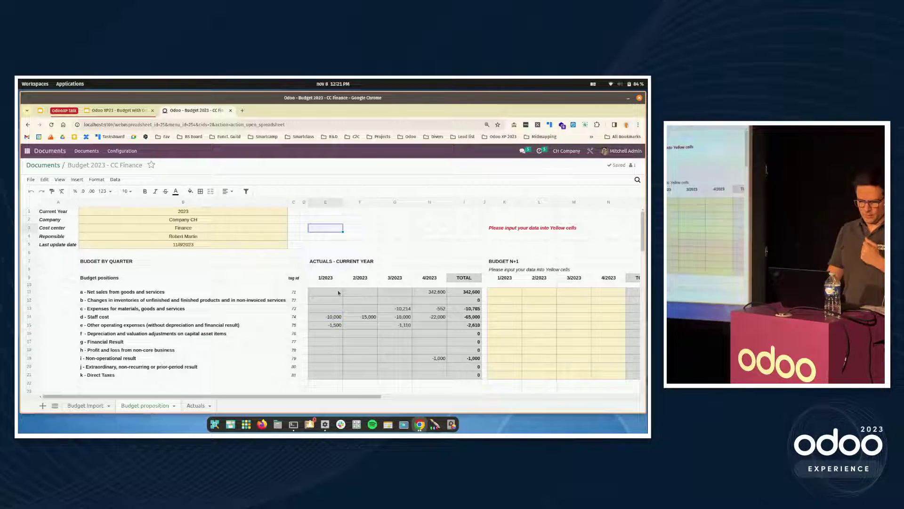
{"action": "left_click_drag", "start_coordinate": [325, 278], "coordinate": [325, 375]}
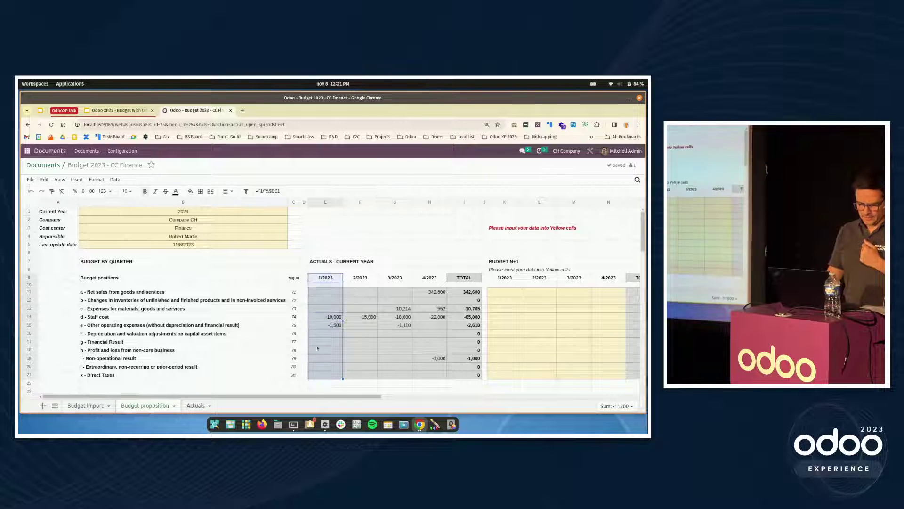
- List the analytic line records behind the Staff cost actual for 1/2023
{"action": "left_click", "coordinate": [191, 321]}
{"action": "left_click", "coordinate": [334, 317]}
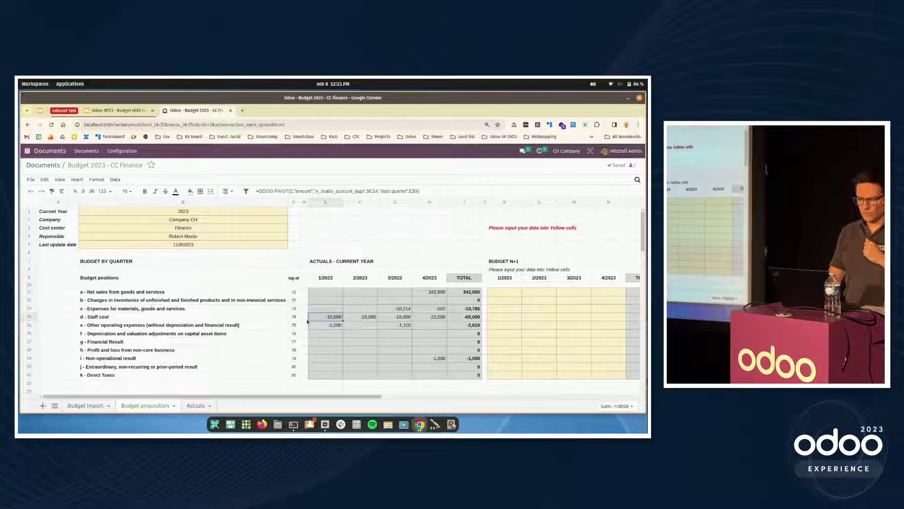
{"action": "right_click", "coordinate": [315, 320]}
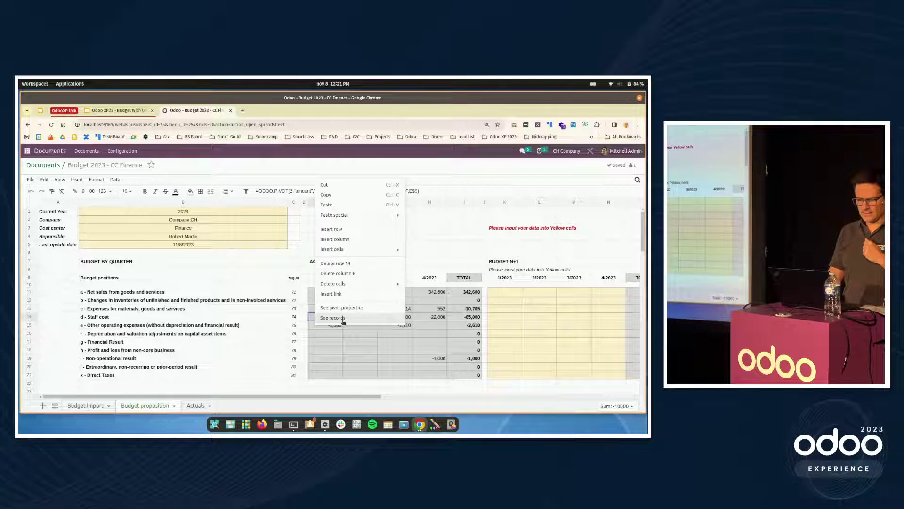
{"action": "left_click", "coordinate": [335, 318]}
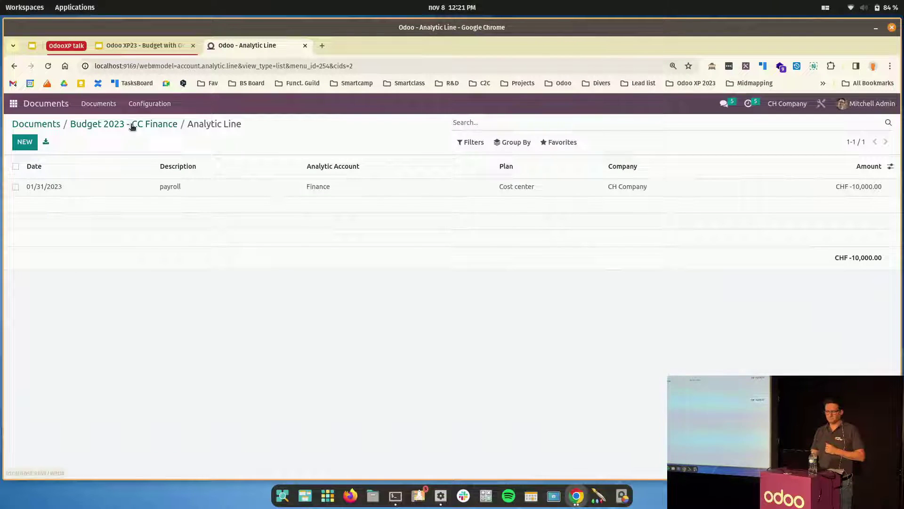
- Return to the "Budget 2023 - CC Finance" spreadsheet and select the Staff cost actual for 1/2023 on the Budget proposition sheet
{"action": "left_click", "coordinate": [105, 161]}
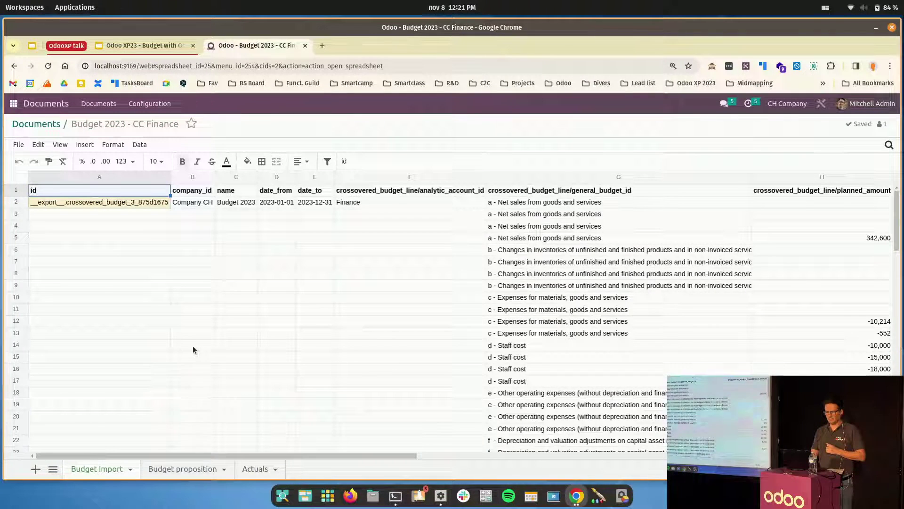
{"action": "left_click", "coordinate": [182, 468]}
{"action": "left_click", "coordinate": [455, 341]}
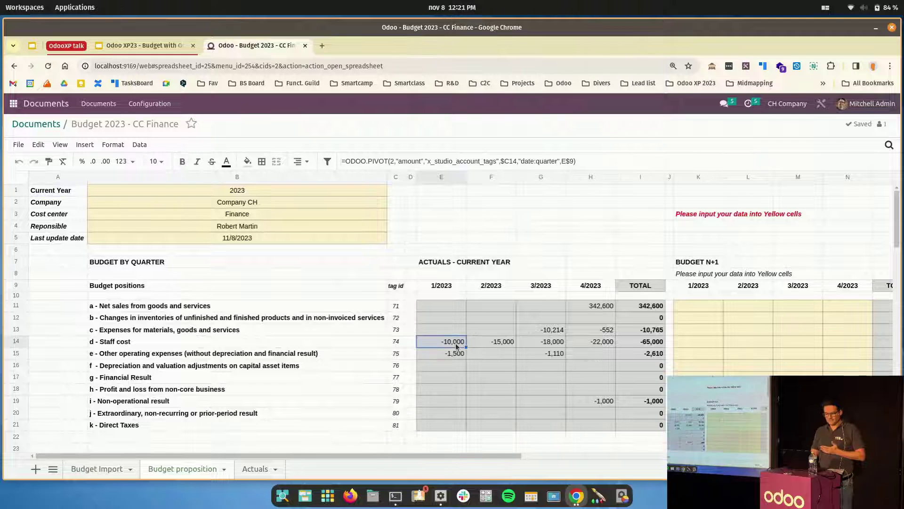
- Inspect the pivot formula for Q3 2018 "c - Expenses for materials, goods and services" on the Actuals sheet
{"action": "left_click", "coordinate": [253, 469]}
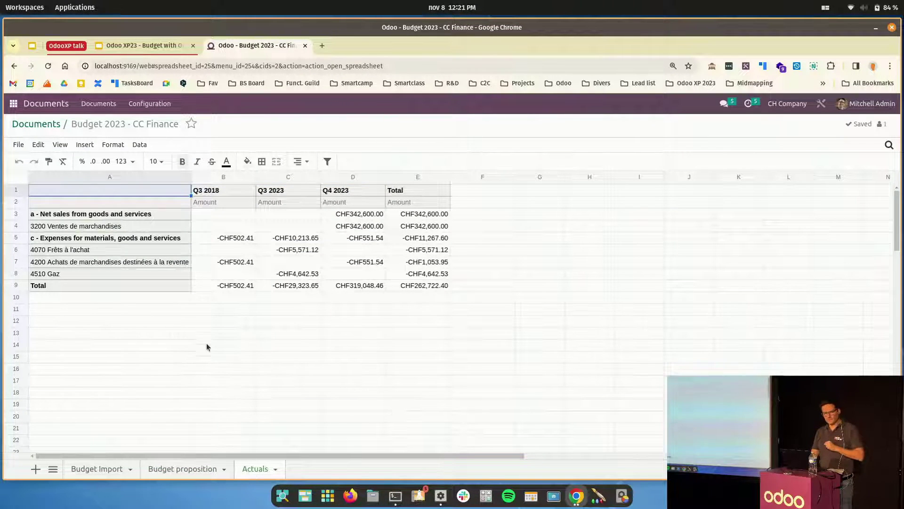
{"action": "left_click", "coordinate": [221, 239]}
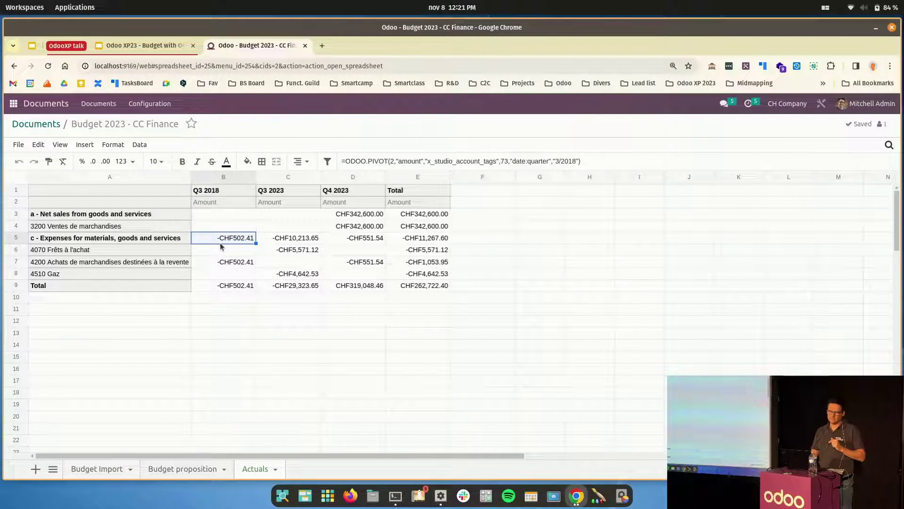
{"action": "left_click", "coordinate": [237, 321]}
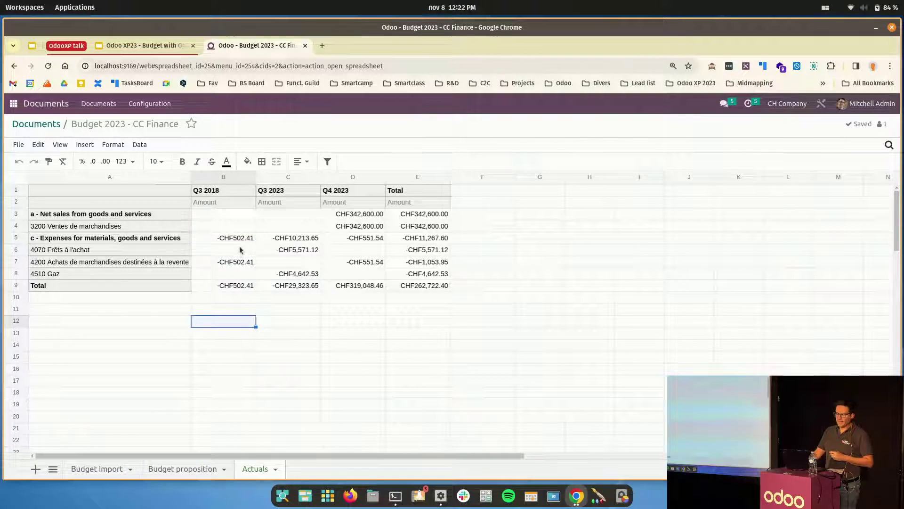
- Filter the chart of accounts by Income and Expenses, and open the setup of account 3000 Ventes de produits fabriqués
{"action": "left_click", "coordinate": [13, 103]}
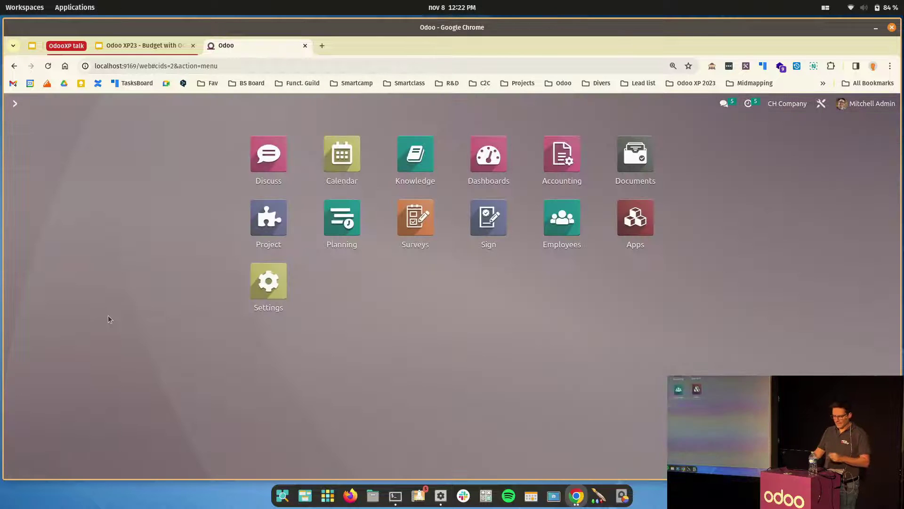
{"action": "type", "text": "chart"}
{"action": "key", "text": "Return"}
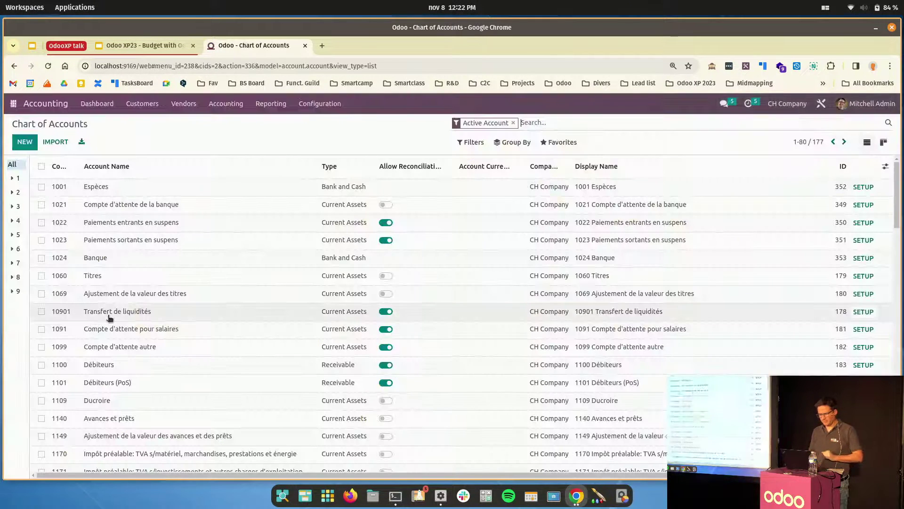
{"action": "left_click", "coordinate": [471, 142]}
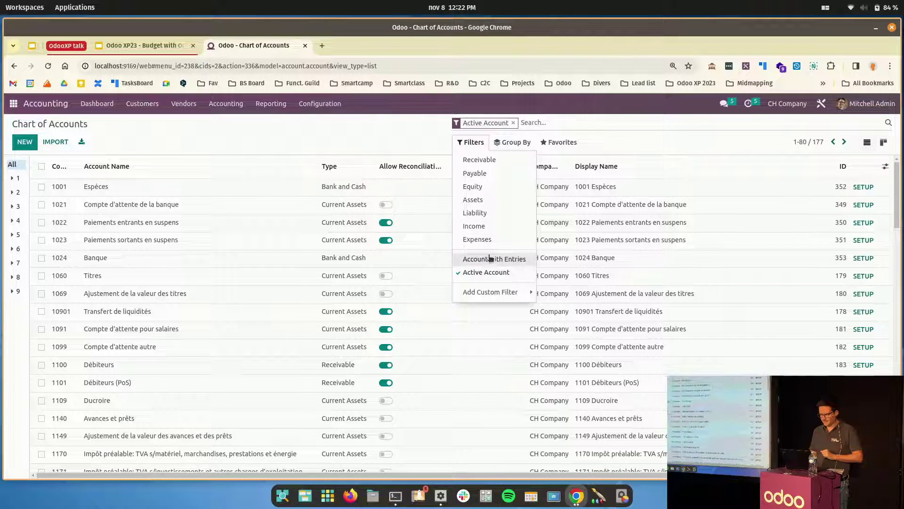
{"action": "left_click", "coordinate": [475, 226]}
{"action": "left_click", "coordinate": [477, 239]}
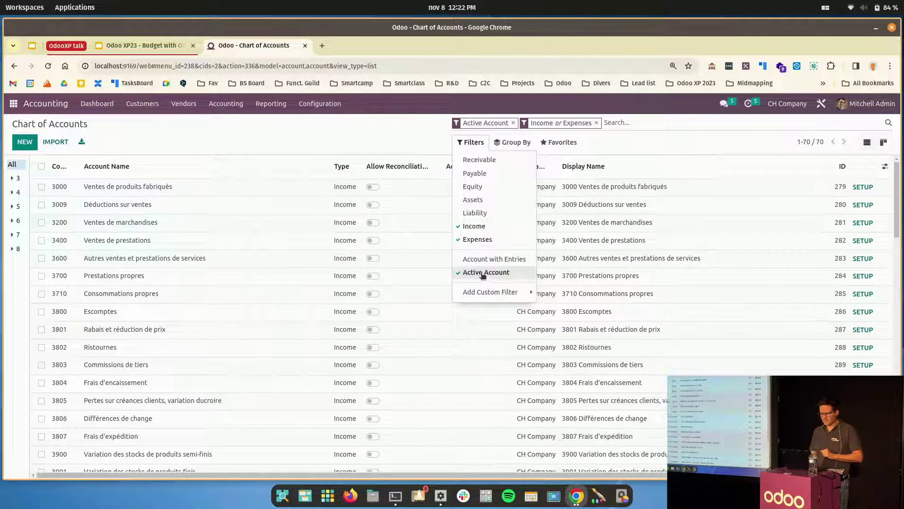
{"action": "left_click", "coordinate": [226, 106]}
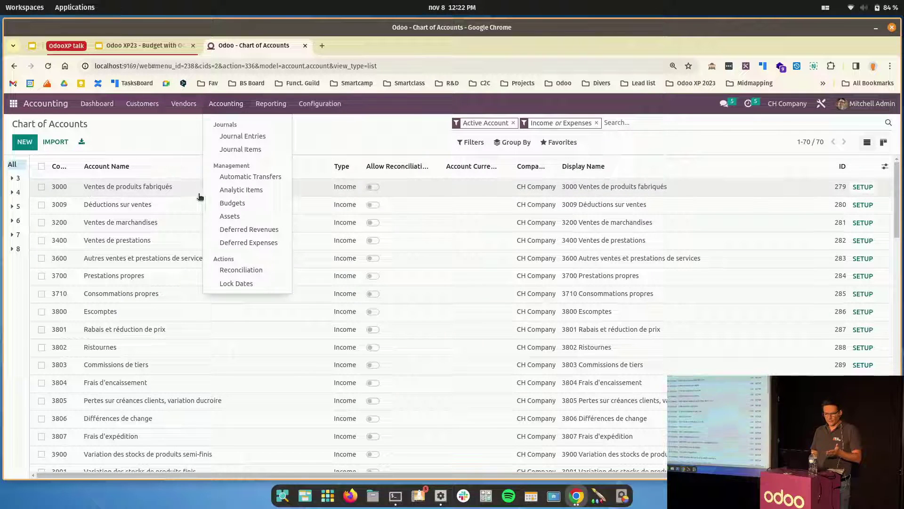
{"action": "left_click", "coordinate": [863, 188]}
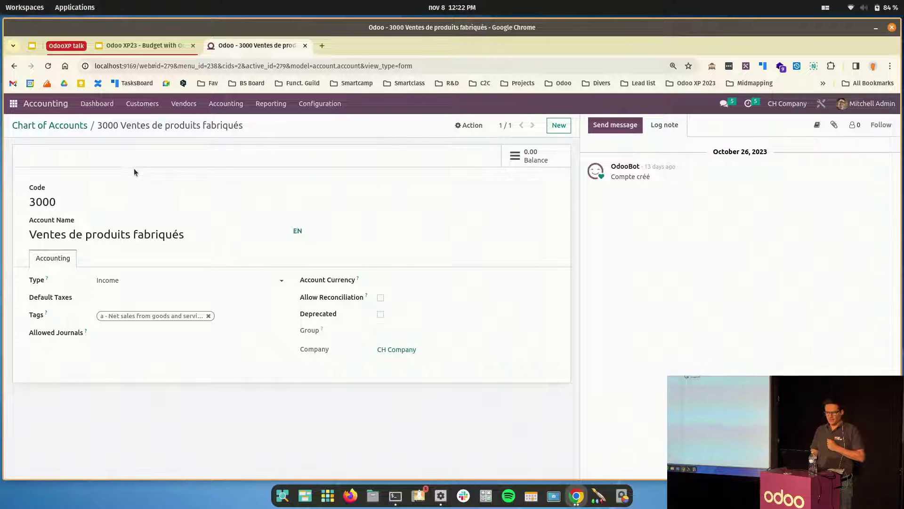
- Show the Account tags column in the Analytic Items list, and open the Finance item dated 11/30/2023
{"action": "left_click", "coordinate": [233, 108]}
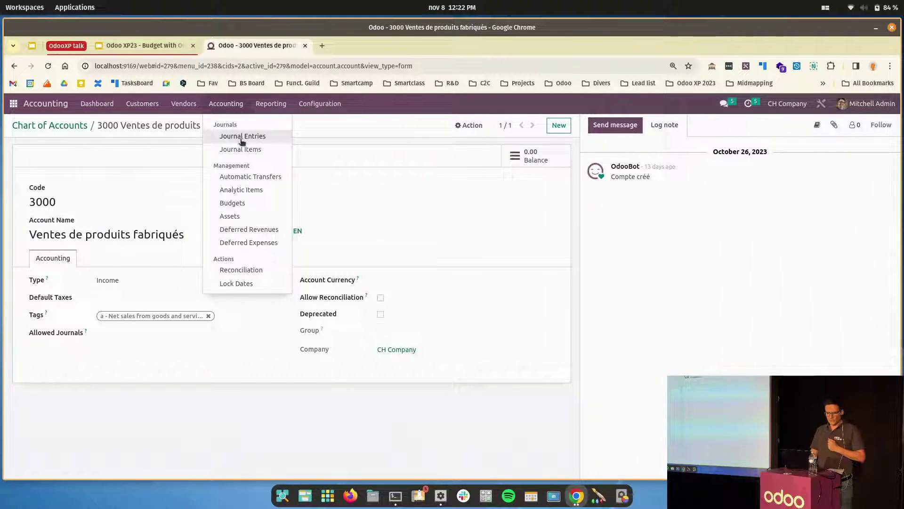
{"action": "left_click", "coordinate": [246, 189]}
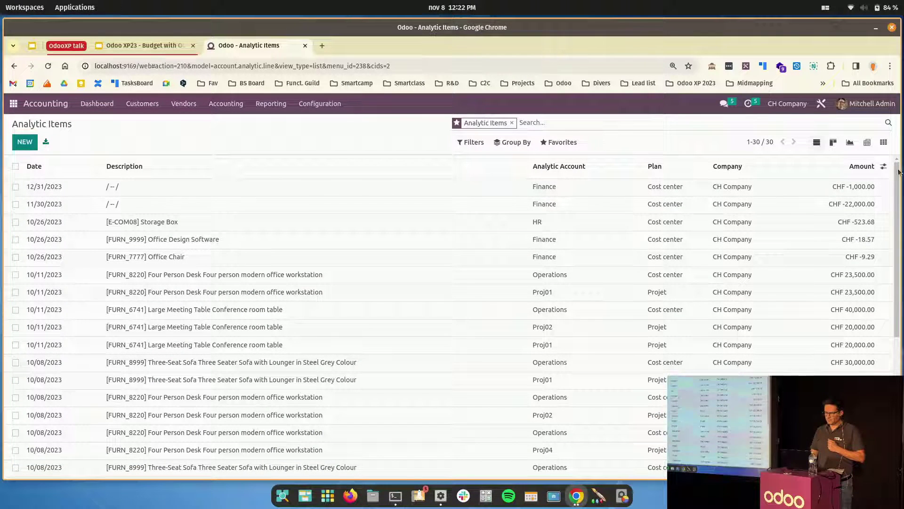
{"action": "left_click", "coordinate": [883, 166]}
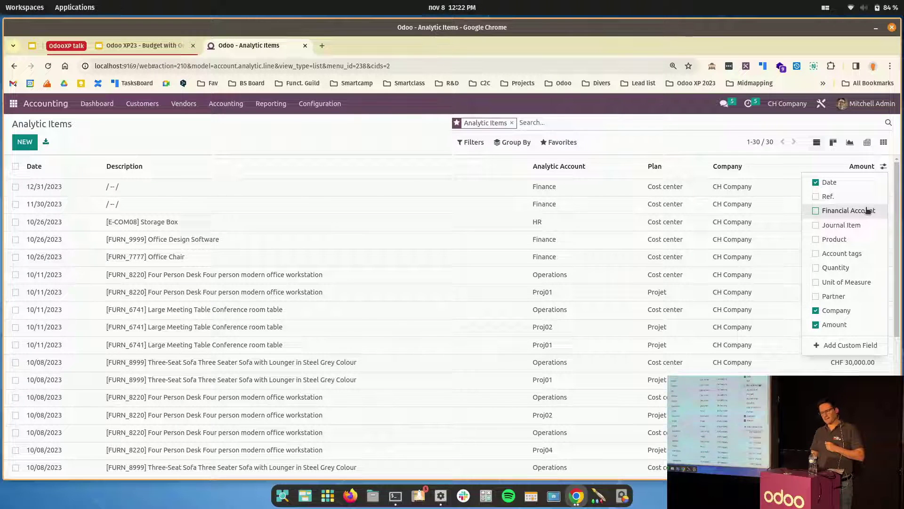
{"action": "left_click", "coordinate": [858, 254]}
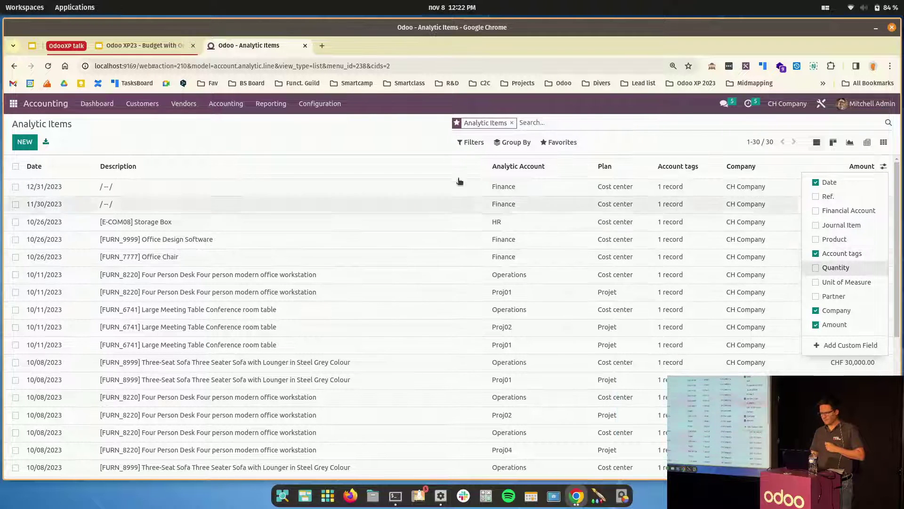
{"action": "left_click", "coordinate": [418, 131]}
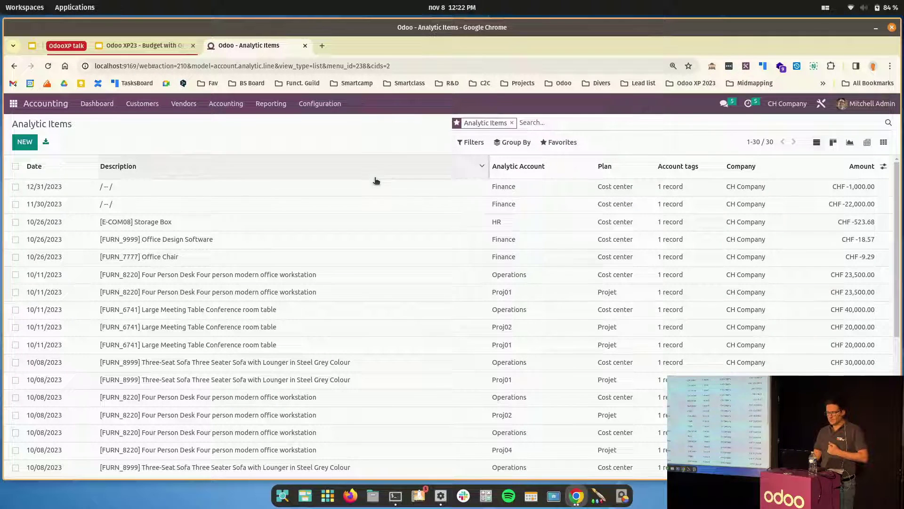
{"action": "left_click", "coordinate": [668, 205]}
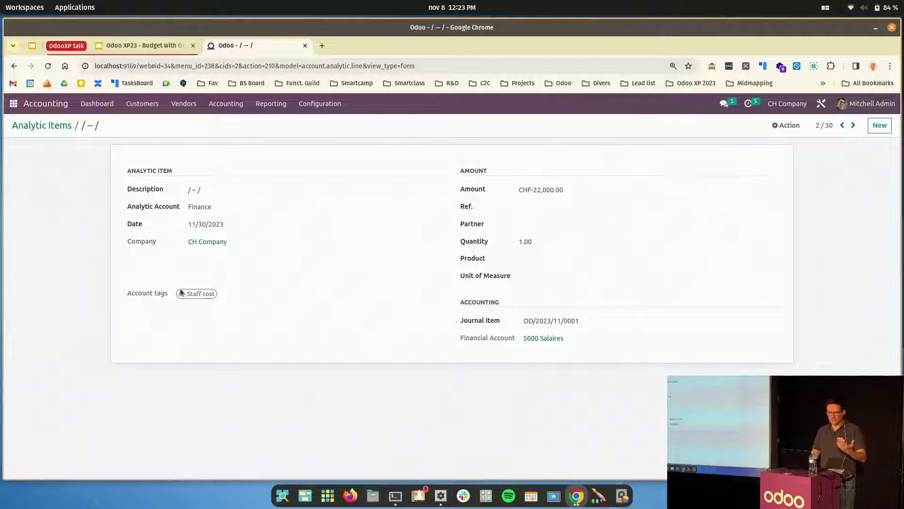
- Reopen the "Budget 2023 - CC Finance" spreadsheet from the "Cost center: Finance" workspace in Documents
{"action": "left_click", "coordinate": [11, 104]}
{"action": "type", "text": "do"}
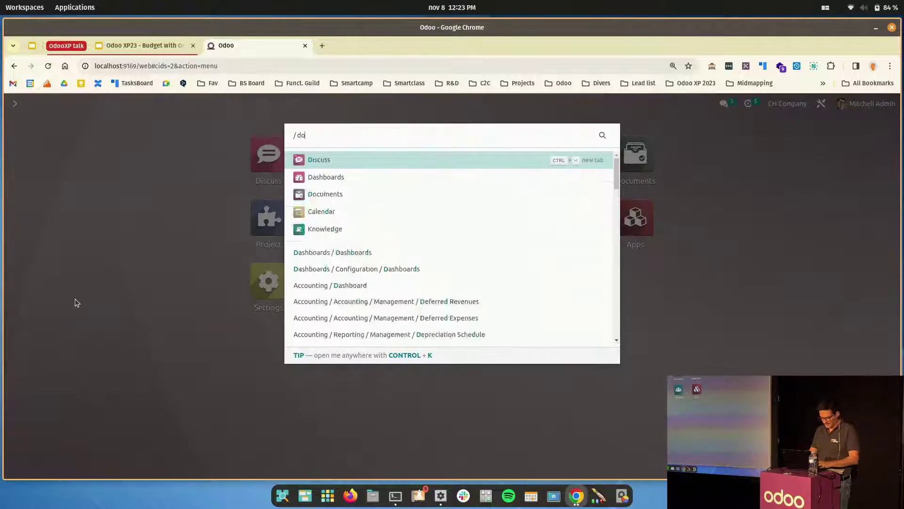
{"action": "type", "text": "cument"}
{"action": "key", "text": "Return"}
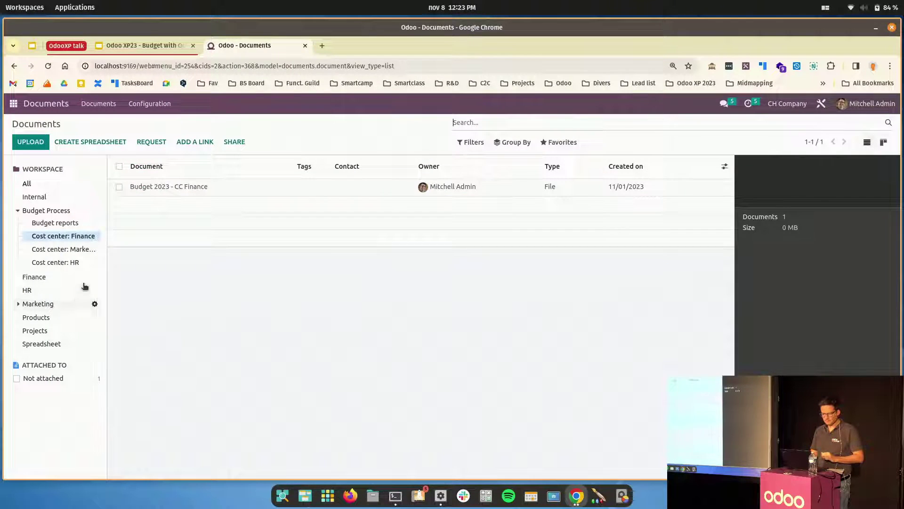
{"action": "left_click", "coordinate": [177, 192]}
{"action": "left_click", "coordinate": [832, 200]}
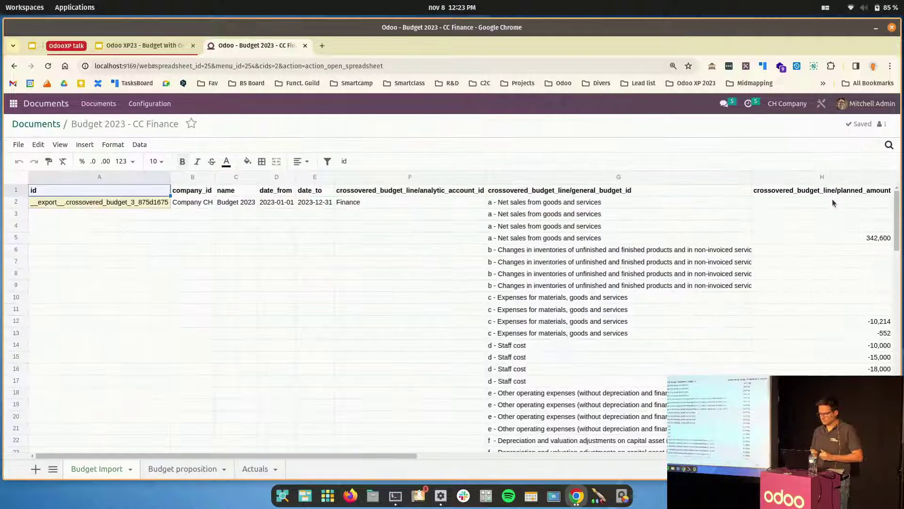
- Inspect the pivot header formula of the "a - Net sales from goods and services" row on the Actuals sheet
{"action": "left_click", "coordinate": [168, 476]}
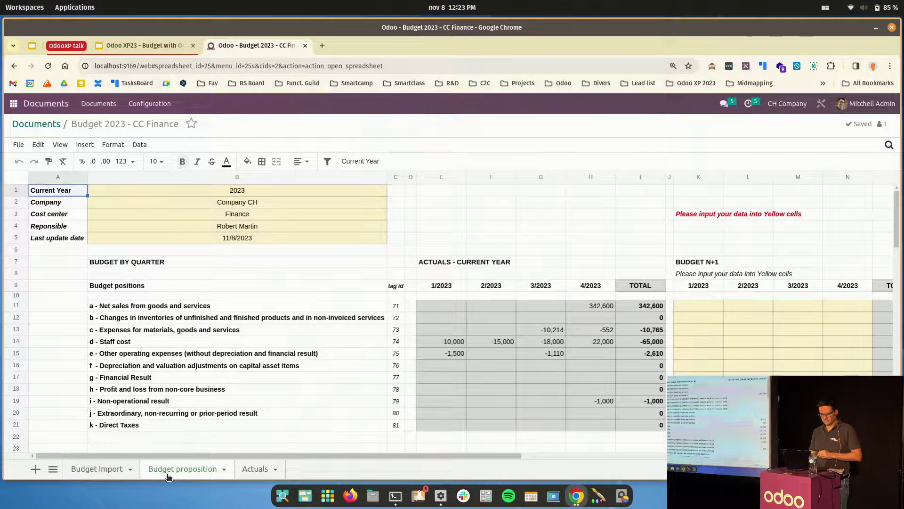
{"action": "left_click", "coordinate": [255, 468]}
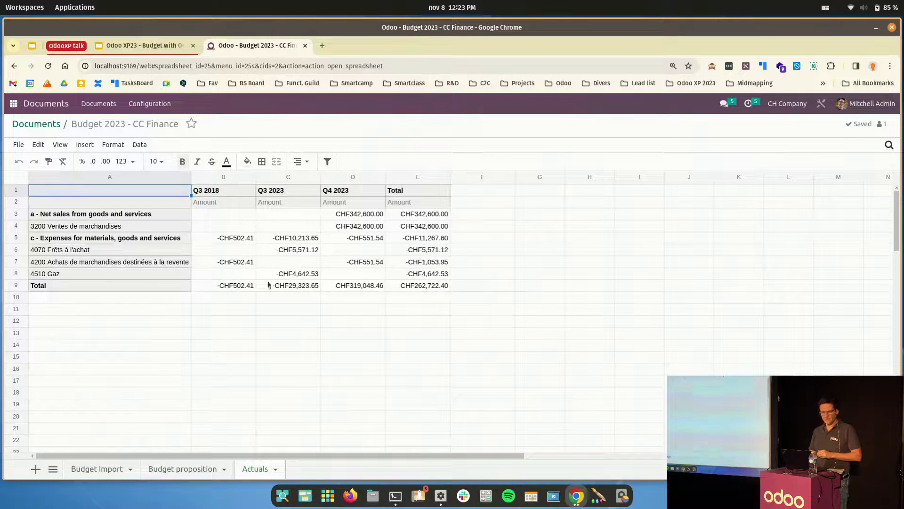
{"action": "left_click", "coordinate": [74, 218]}
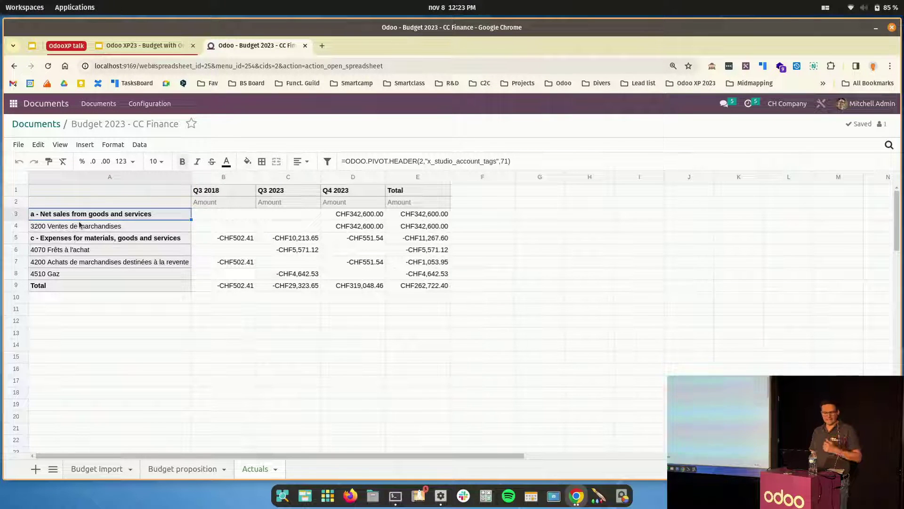
- Highlight the 2/2023 to TOTAL actuals on the Budget proposition sheet, and inspect the TOTAL formula for expenses for materials
{"action": "left_click", "coordinate": [181, 469]}
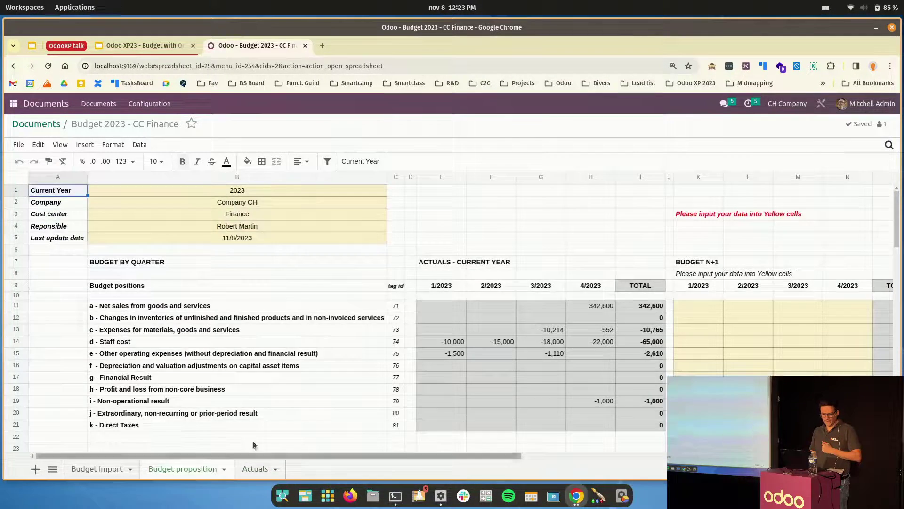
{"action": "mouse_move", "coordinate": [484, 309]}
{"action": "left_mouse_down"}
{"action": "mouse_move", "coordinate": [469, 308]}
{"action": "mouse_move", "coordinate": [501, 424]}
{"action": "mouse_move", "coordinate": [637, 429]}
{"action": "left_mouse_up"}
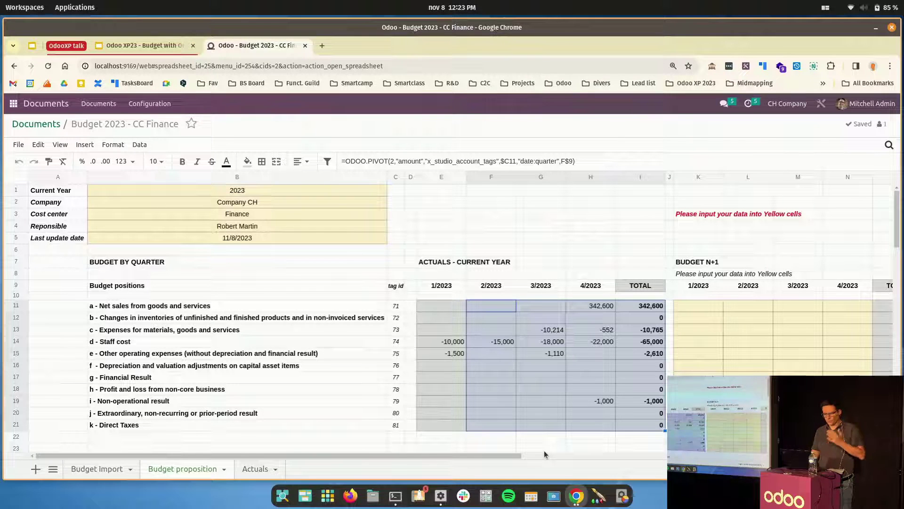
{"action": "left_click", "coordinate": [567, 225]}
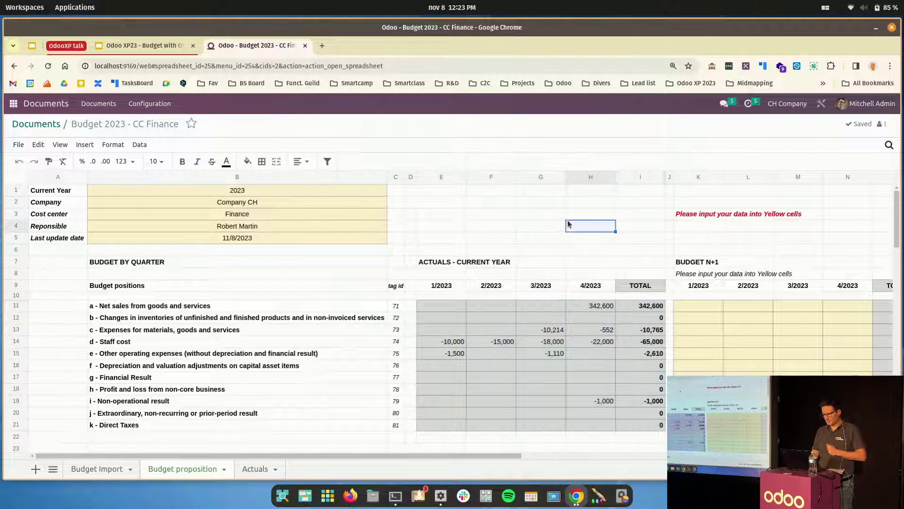
{"action": "left_click", "coordinate": [641, 329]}
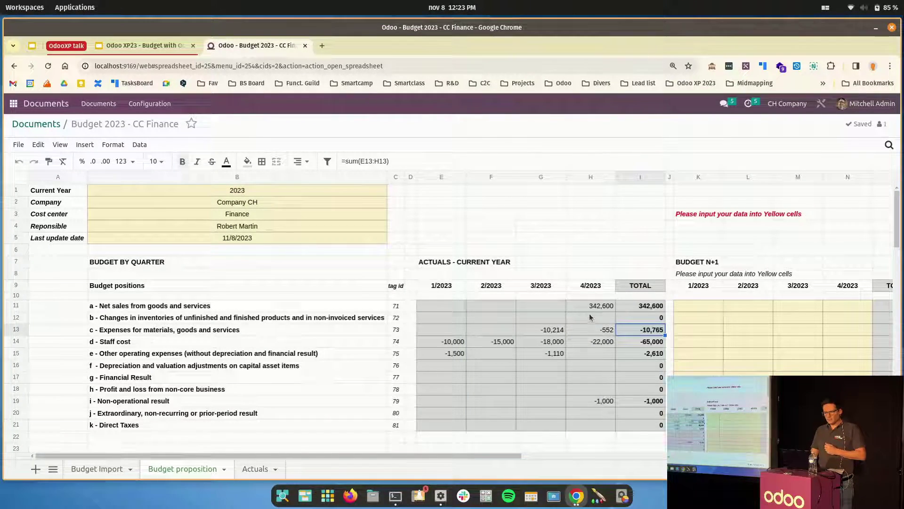
- Enter "t" for net sales and "fdgfd" for depreciation and valuation adjustments in the Budget N+1 1/2023 column
{"action": "left_click", "coordinate": [717, 305]}
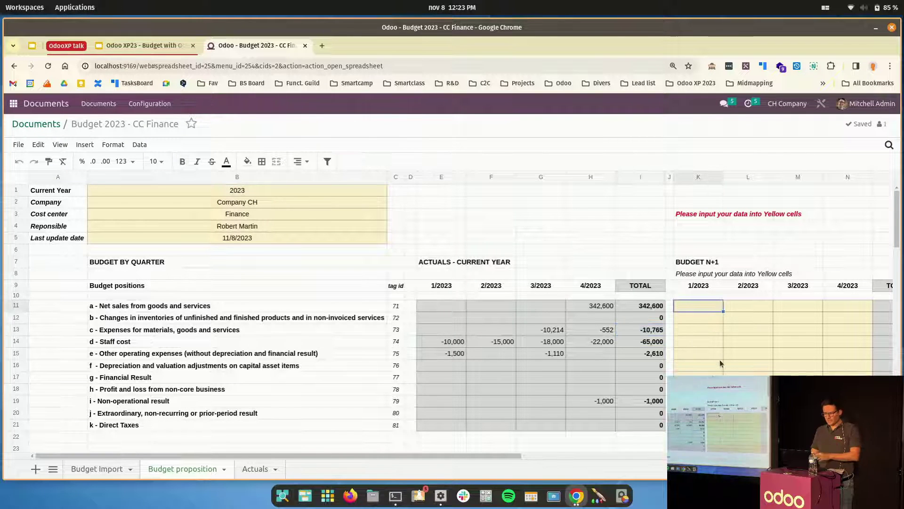
{"action": "type", "text": "t"}
{"action": "left_click", "coordinate": [708, 364]}
{"action": "type", "text": "fdgfd"}
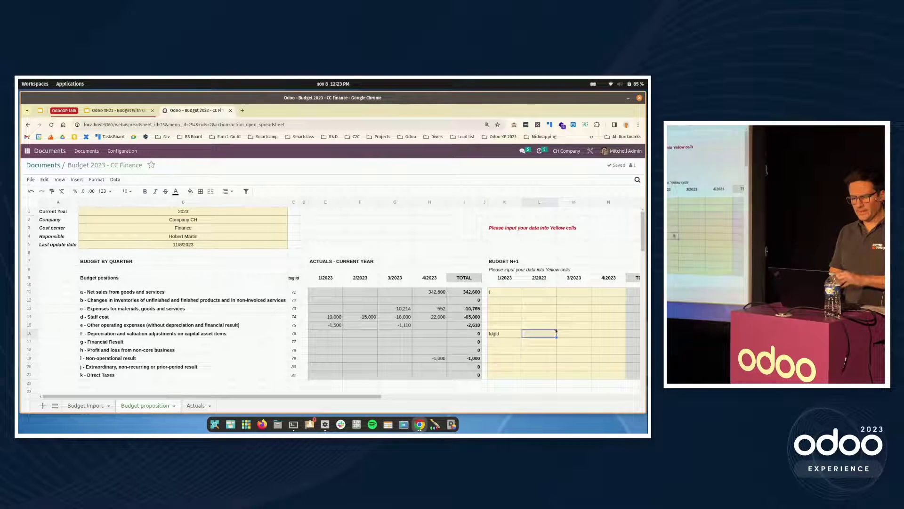
- Replace the test text for depreciation and valuation adjustments in Budget N+1 1/2023 with 100
{"action": "key", "text": "BackSpace"}
{"action": "key", "text": "BackSpace"}
{"action": "key", "text": "BackSpace"}
{"action": "key", "text": "BackSpace"}
{"action": "key", "text": "BackSpace"}
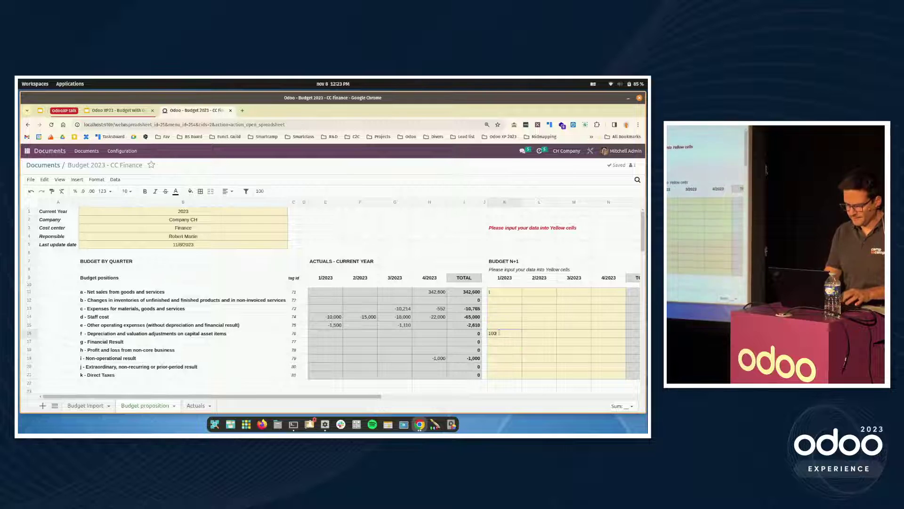
{"action": "type", "text": "100"}
{"action": "key", "text": "Return"}
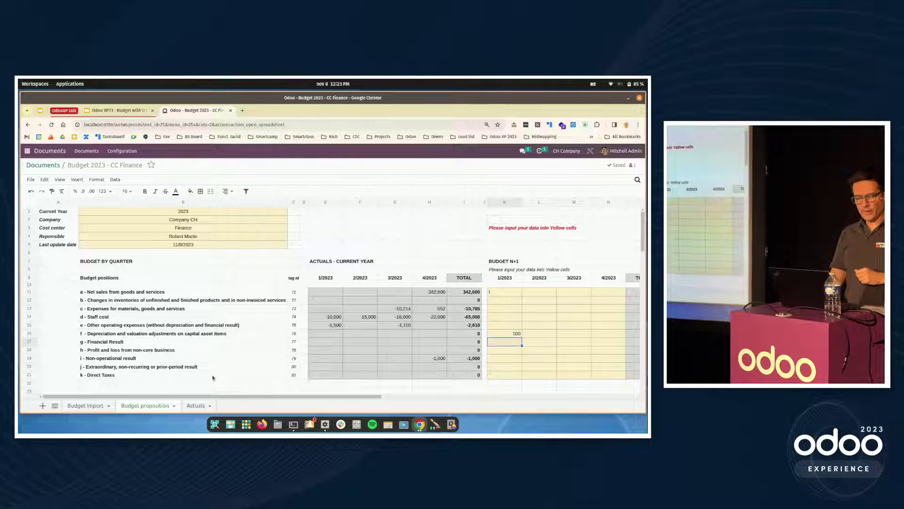
- Inspect the budget position rows on the Budget Import sheet and the first planned amount formula for changes in inventories
{"action": "left_click", "coordinate": [93, 406]}
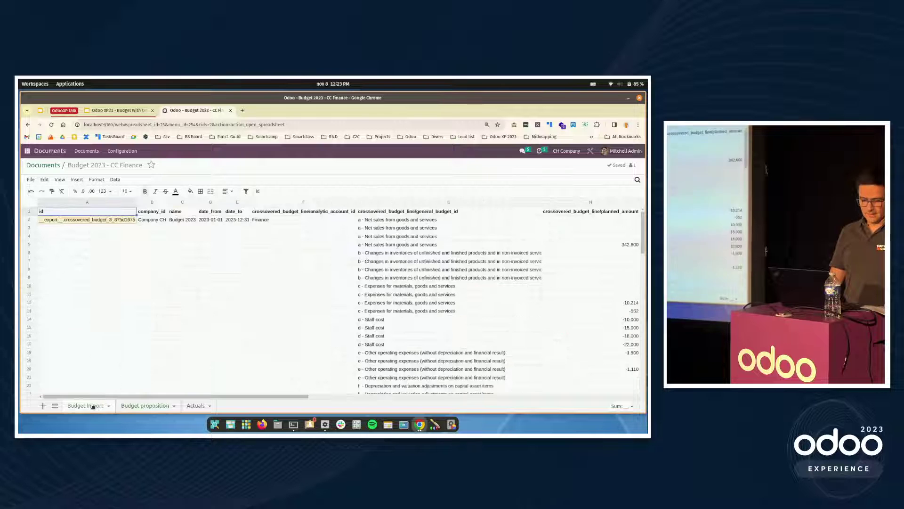
{"action": "left_click", "coordinate": [372, 246]}
{"action": "left_click", "coordinate": [376, 259]}
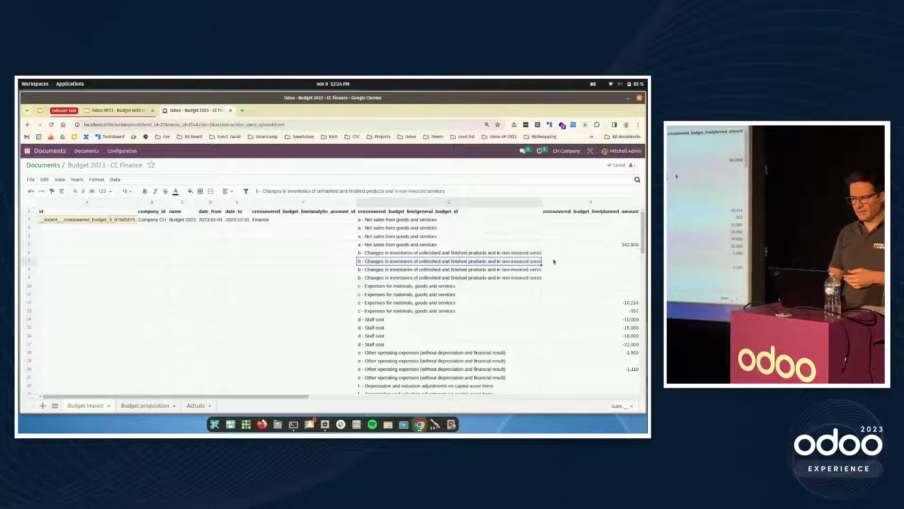
{"action": "left_click", "coordinate": [554, 254]}
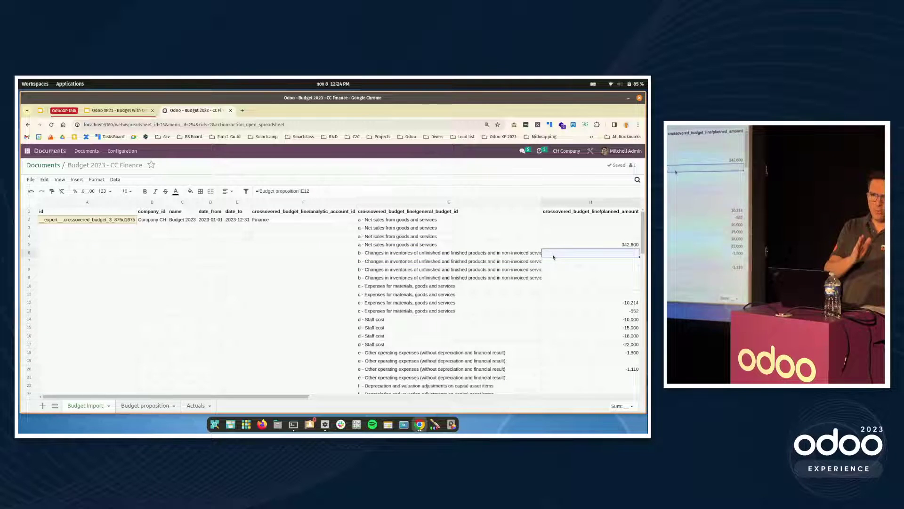
- Inspect the line date_from and date_to formulas on the Budget Import sheet, and the fourth-quarter net sales planned amount formula
{"action": "key", "text": "Right"}
{"action": "key", "text": "Right"}
{"action": "key", "text": "Right"}
{"action": "key", "text": "Right"}
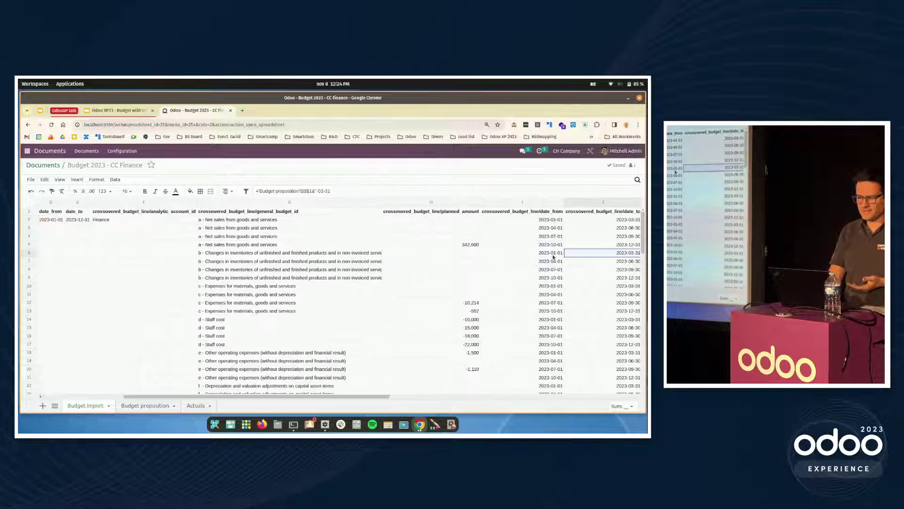
{"action": "key", "text": "Left"}
{"action": "key", "text": "Left"}
{"action": "key", "text": "Left"}
{"action": "key", "text": "Left"}
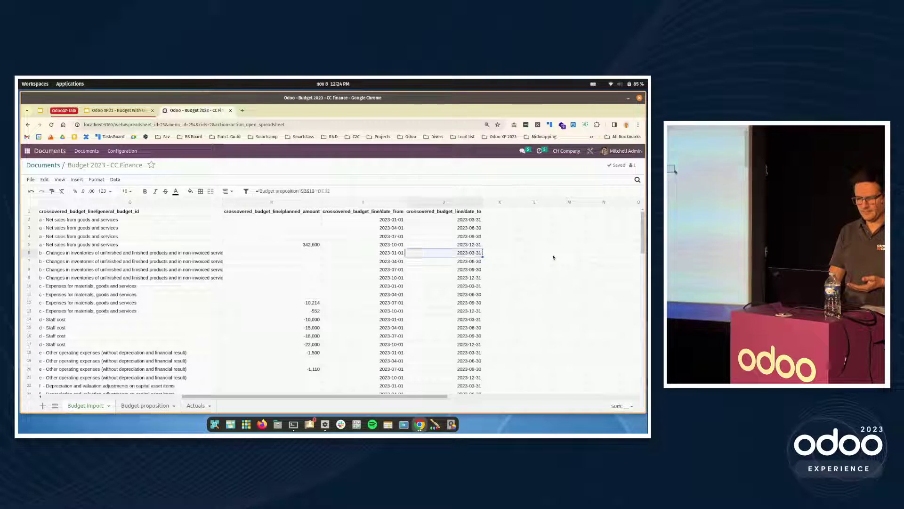
{"action": "key", "text": "Up"}
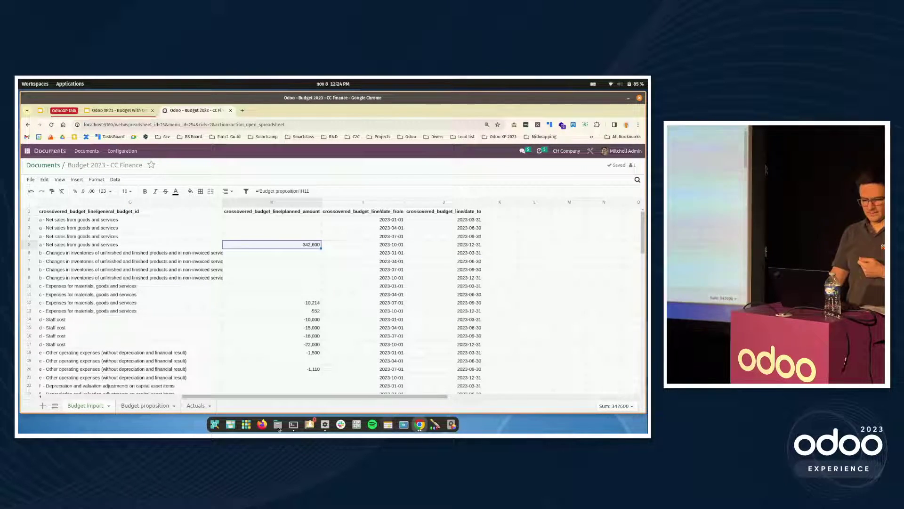
- Check the Budget proposition sheet, and view the file download option from the Budget Import sheet without downloading
{"action": "left_click", "coordinate": [146, 405]}
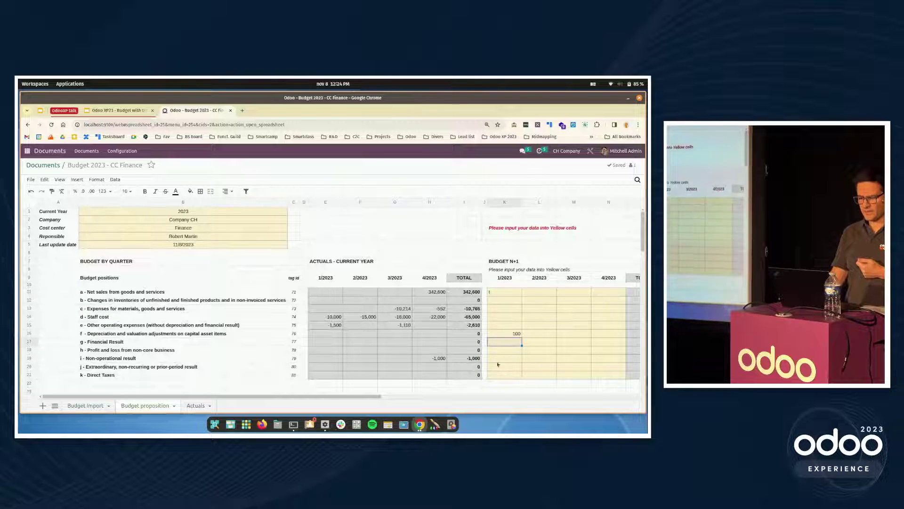
{"action": "left_click", "coordinate": [86, 405]}
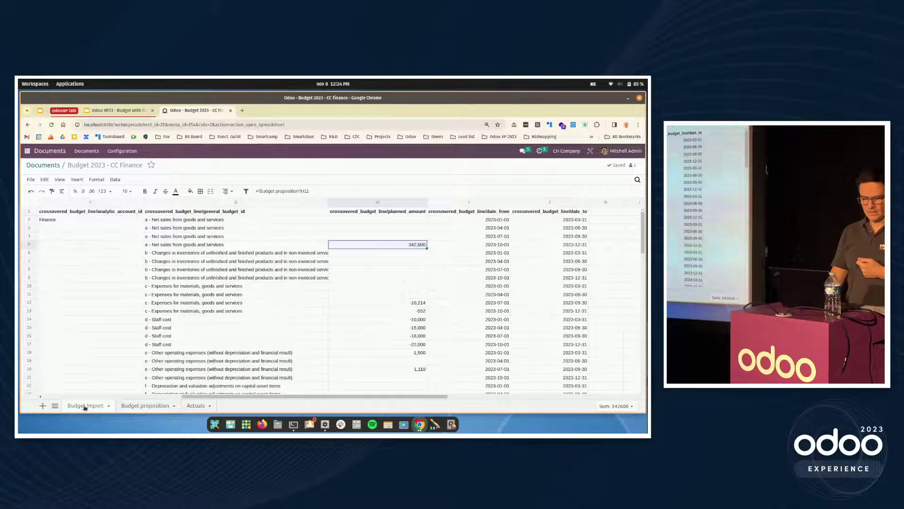
{"action": "left_click", "coordinate": [30, 180]}
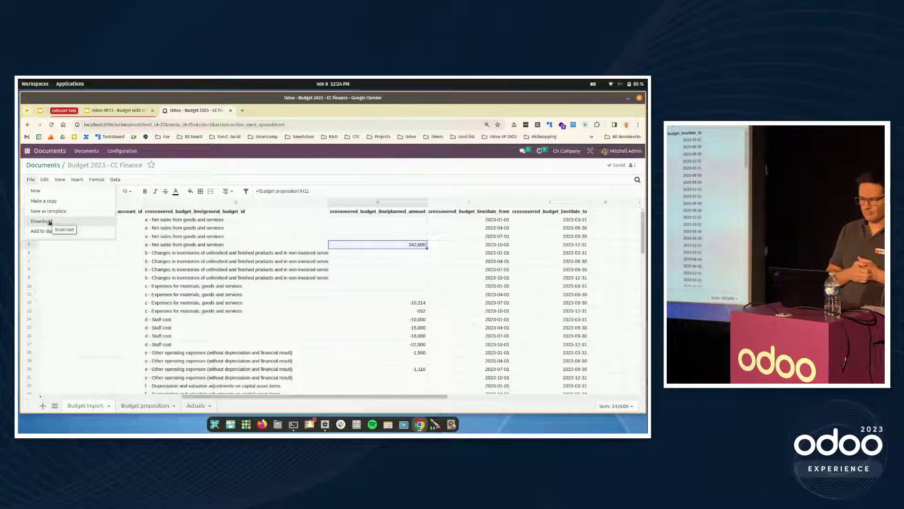
{"action": "left_click", "coordinate": [94, 293]}
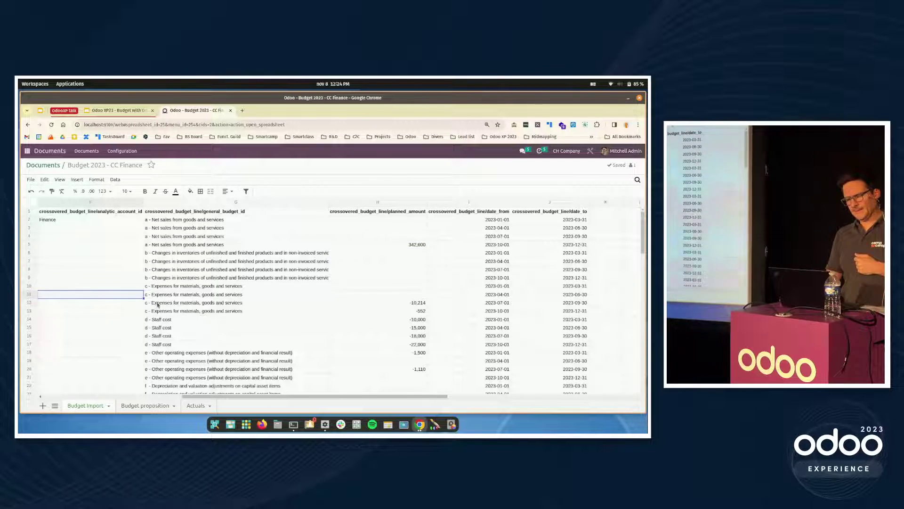
{"action": "left_click", "coordinate": [162, 305]}
{"action": "left_click", "coordinate": [363, 312]}
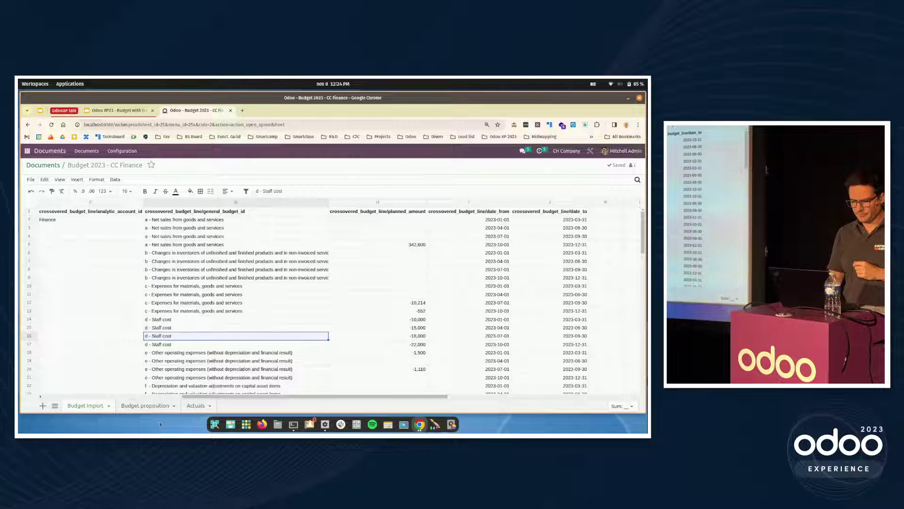
- Review the Budget N+1 cells on the Budget proposition sheet and the Actuals pivot, and return to the Budget Import sheet
{"action": "left_click", "coordinate": [145, 406]}
{"action": "key", "text": "Up"}
{"action": "key", "text": "Up"}
{"action": "key", "text": "Up"}
{"action": "key", "text": "Right"}
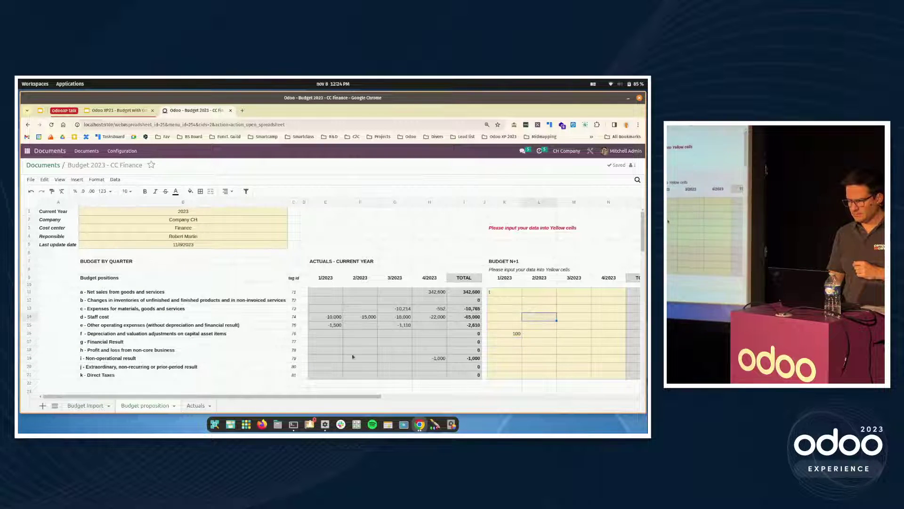
{"action": "left_click", "coordinate": [208, 328]}
{"action": "left_click", "coordinate": [196, 405]}
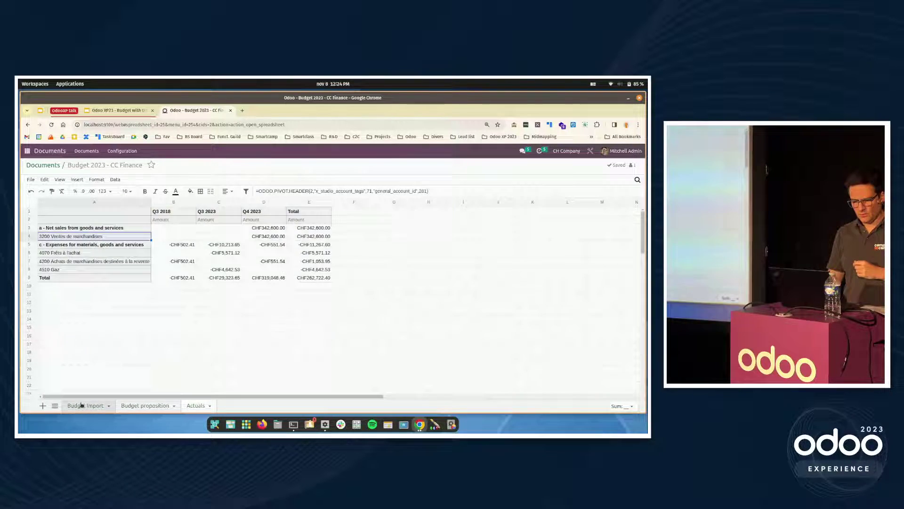
{"action": "left_click", "coordinate": [82, 406]}
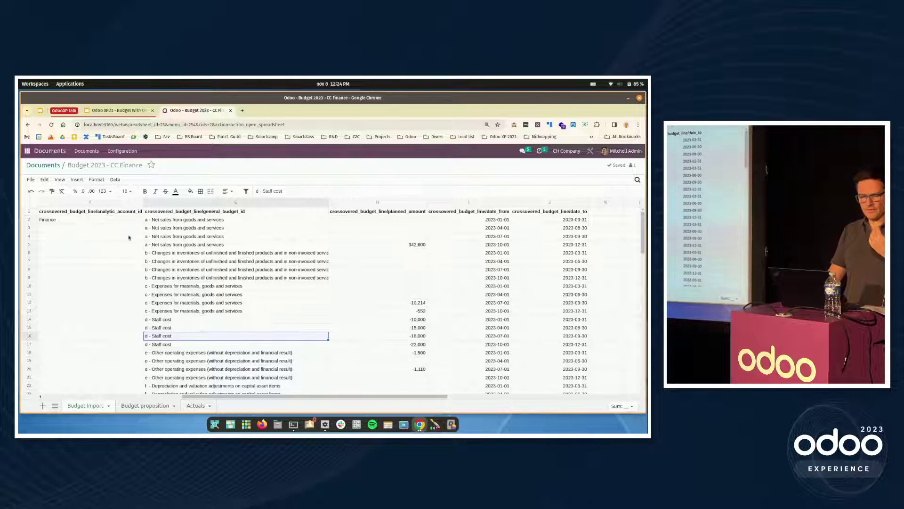
- Search the apps for "budget", open the Accounting budgets, and view the Budget 2024 record
{"action": "left_click", "coordinate": [27, 151]}
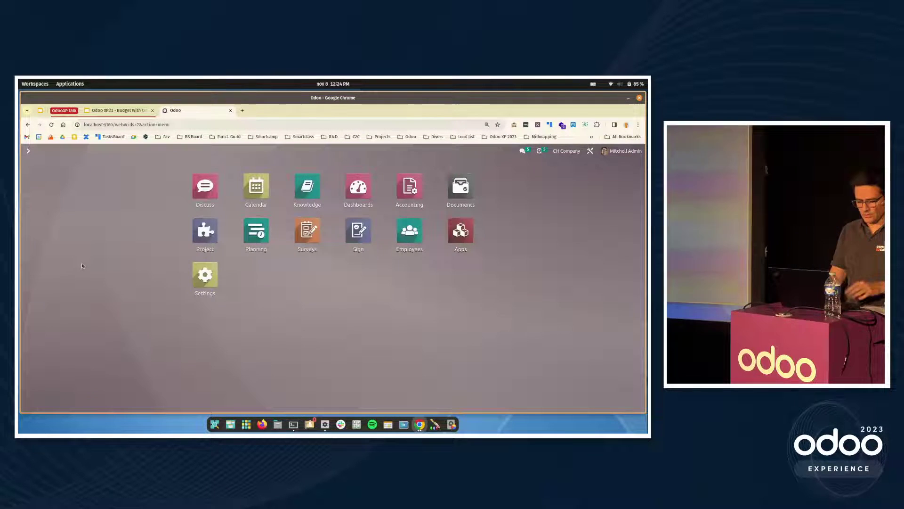
{"action": "type", "text": "budget"}
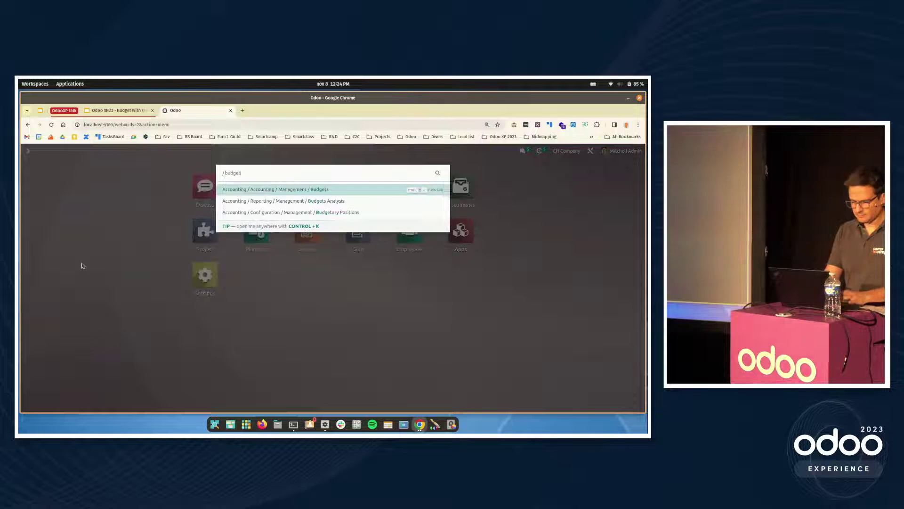
{"action": "key", "text": "Return"}
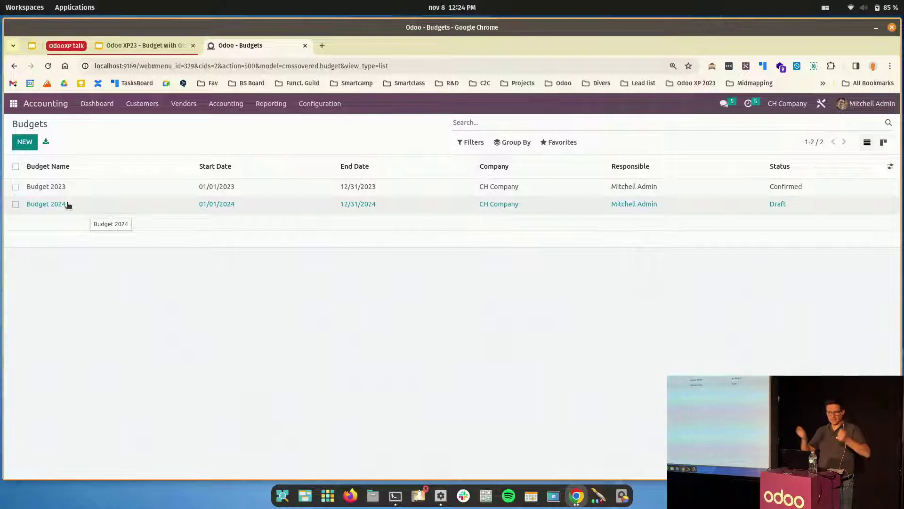
{"action": "left_click", "coordinate": [67, 204]}
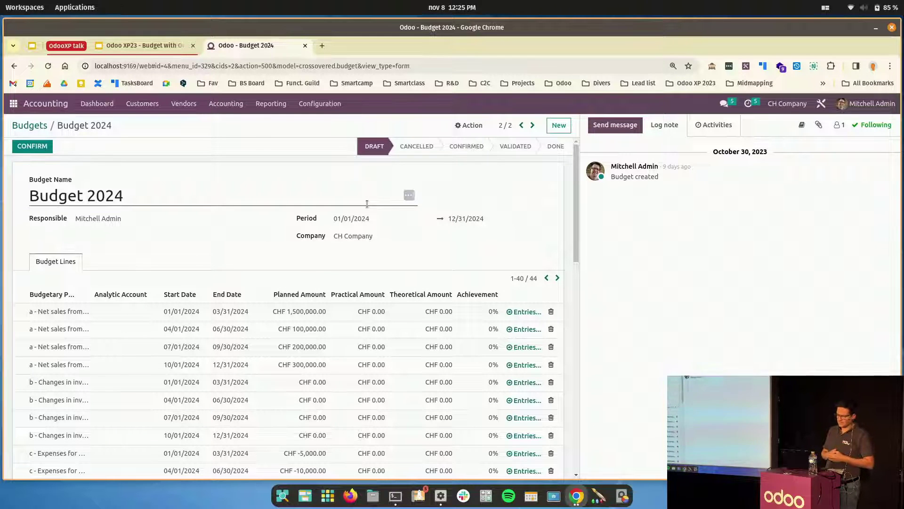
- Mark Budget 2024 in the budgets list, view the record import page, and return without uploading a file
{"action": "left_click", "coordinate": [39, 125]}
{"action": "left_click", "coordinate": [16, 204]}
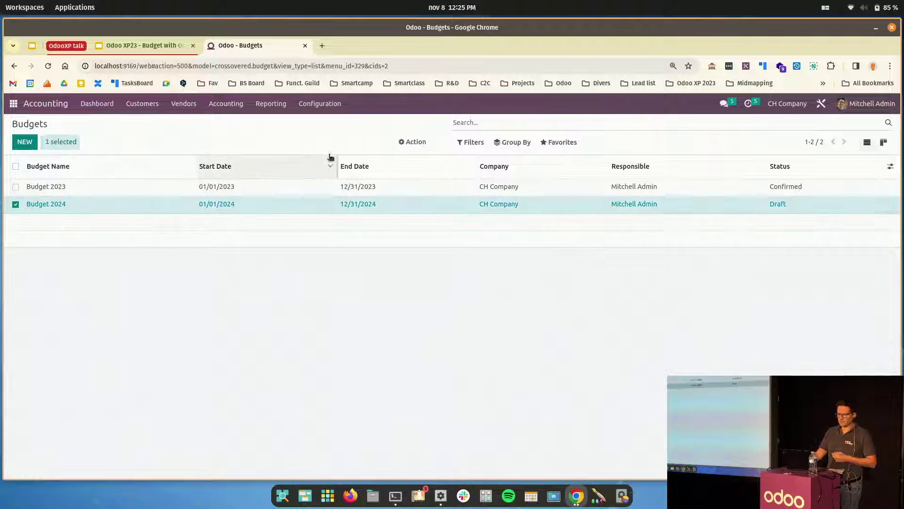
{"action": "left_click", "coordinate": [560, 142]}
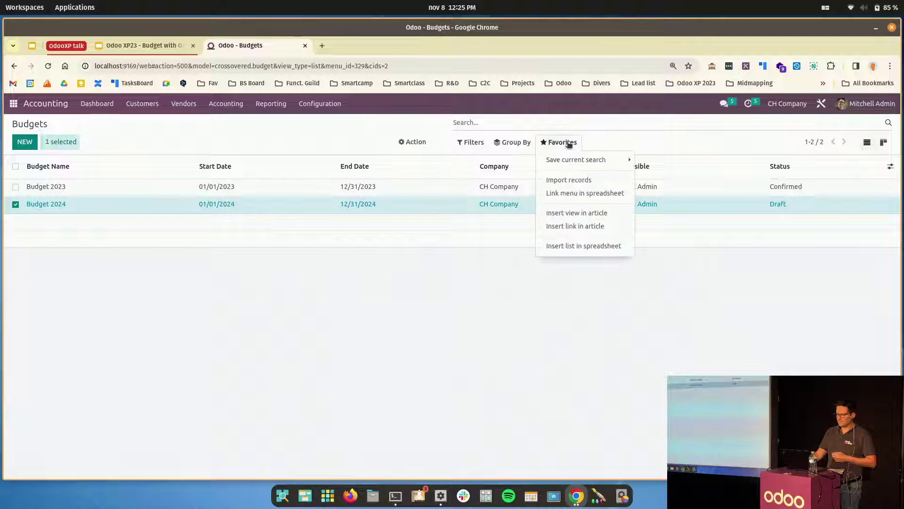
{"action": "left_click", "coordinate": [584, 185]}
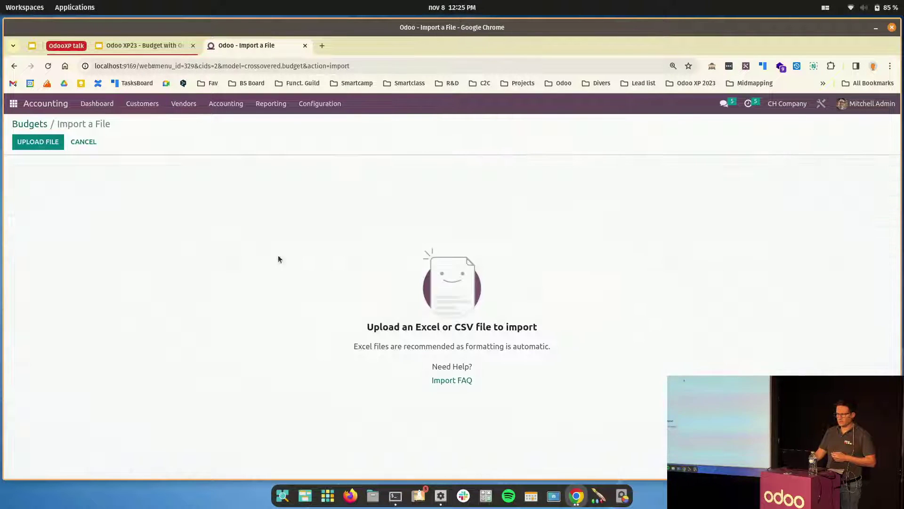
{"action": "left_click", "coordinate": [45, 126]}
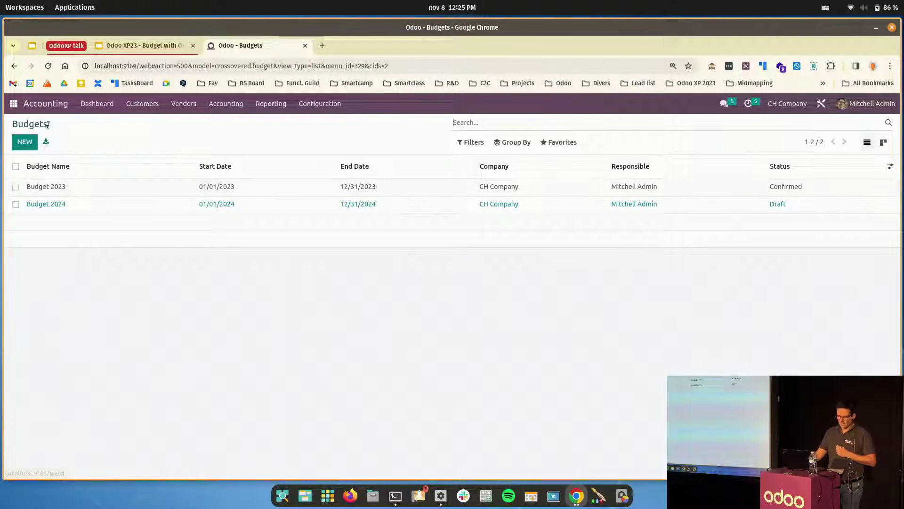
- Open the Documents app and view the Cost center: HR and Cost center: Finance workspaces
{"action": "left_click", "coordinate": [19, 104]}
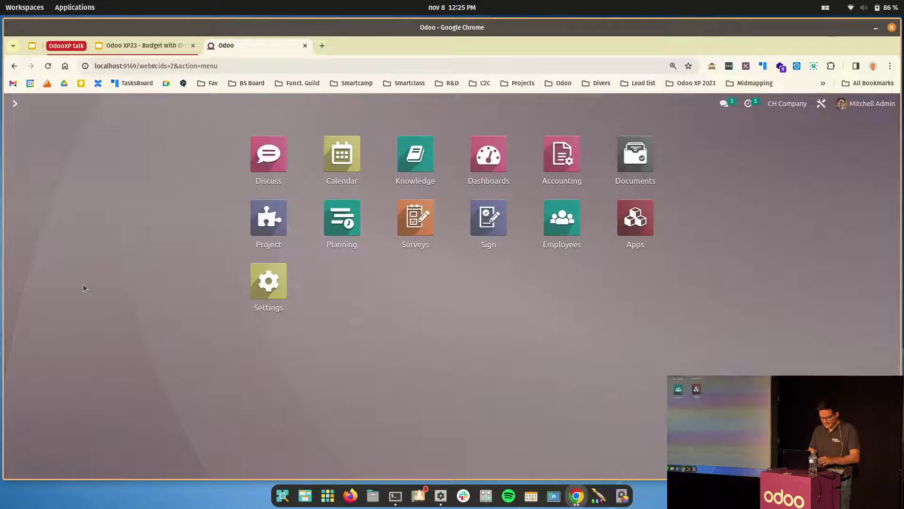
{"action": "type", "text": "document"}
{"action": "key", "text": "Return"}
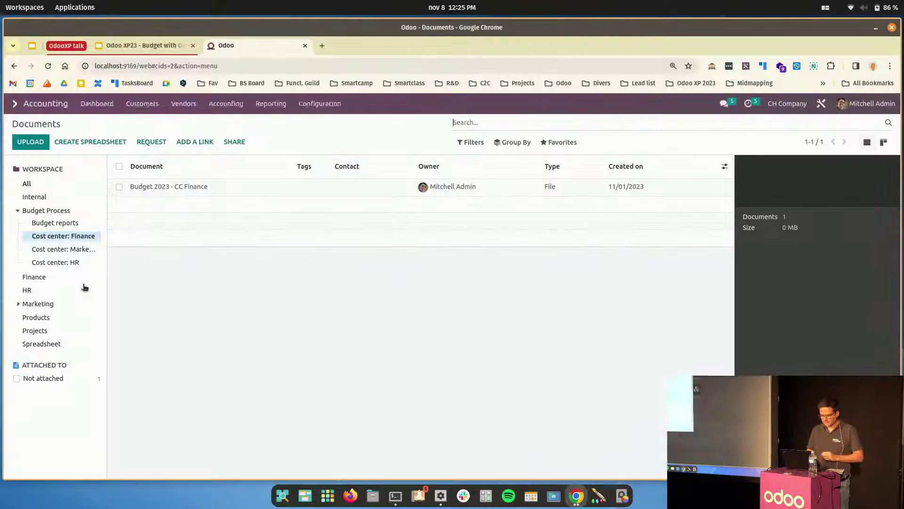
{"action": "left_click", "coordinate": [54, 263]}
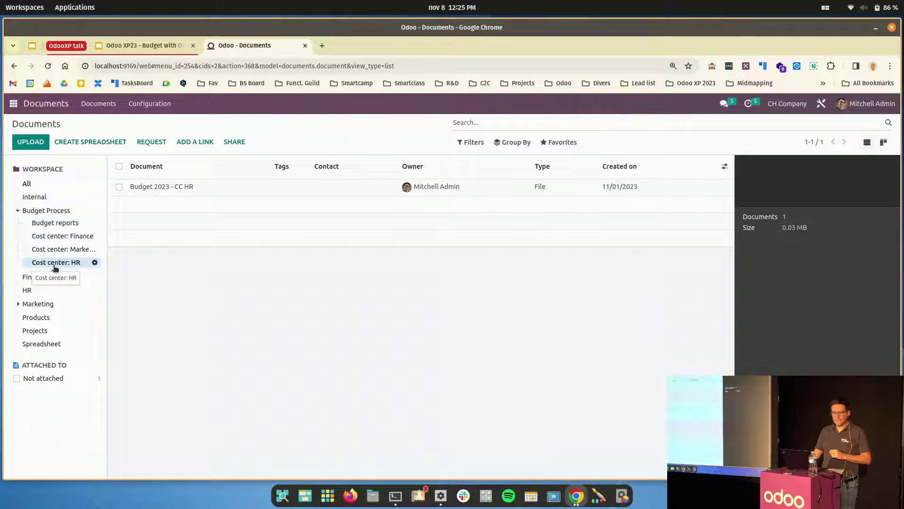
{"action": "left_click", "coordinate": [70, 237]}
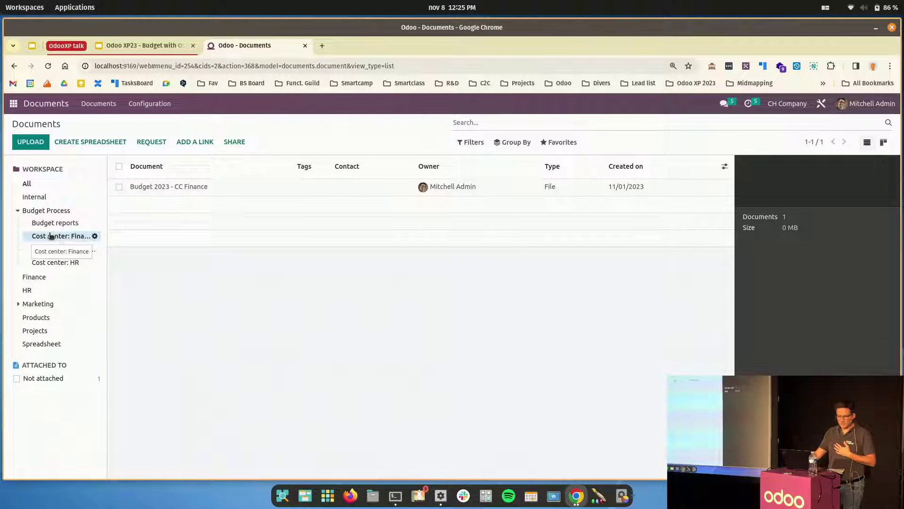
- Review the write groups in the Documents workspaces configuration, and return to the document list
{"action": "left_click", "coordinate": [159, 105]}
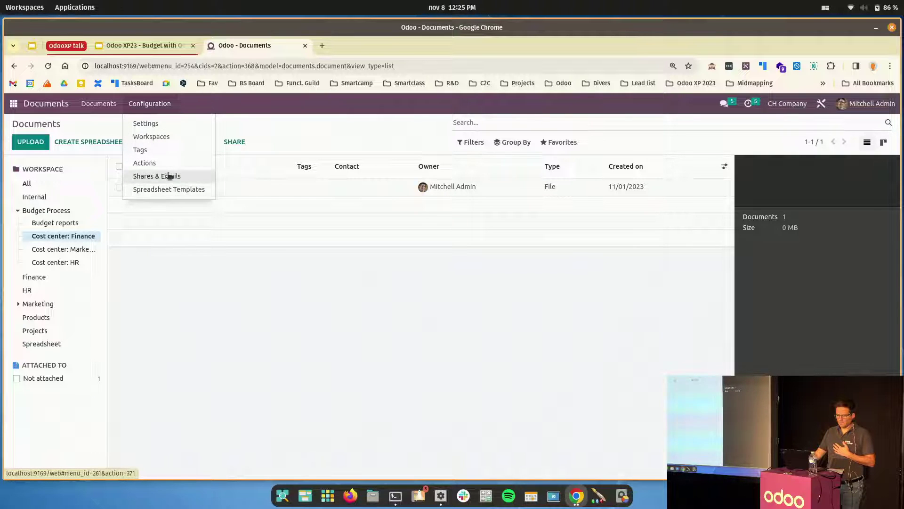
{"action": "left_click", "coordinate": [162, 137]}
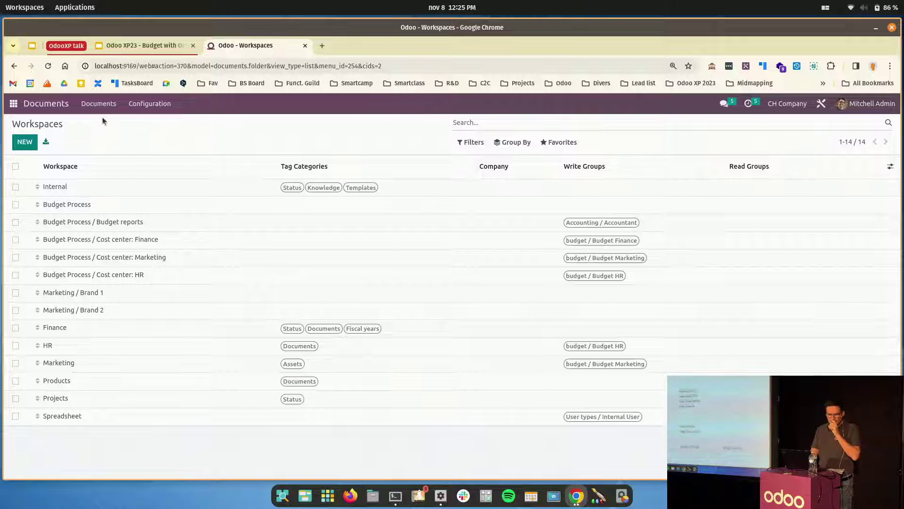
{"action": "left_click", "coordinate": [98, 103]}
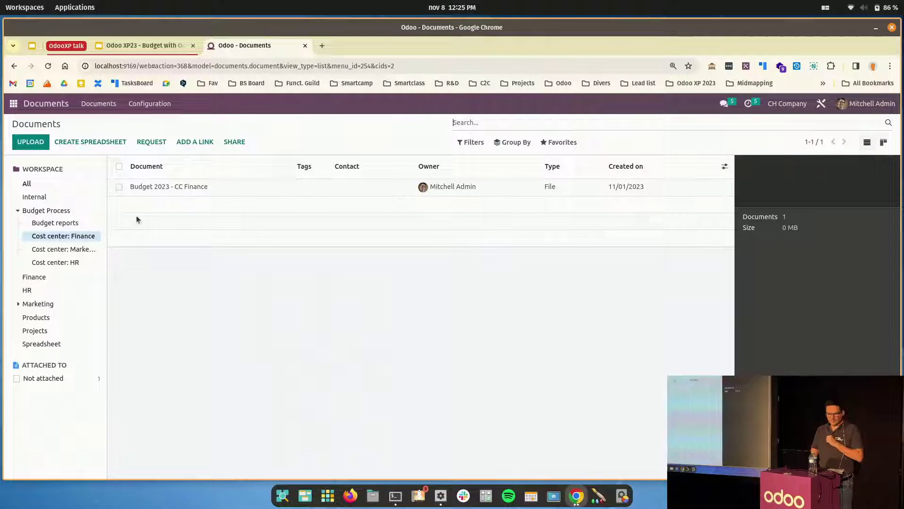
- Open the Budget 2023 - CC Finance spreadsheet and view its option for saving as a template
{"action": "left_click", "coordinate": [186, 189]}
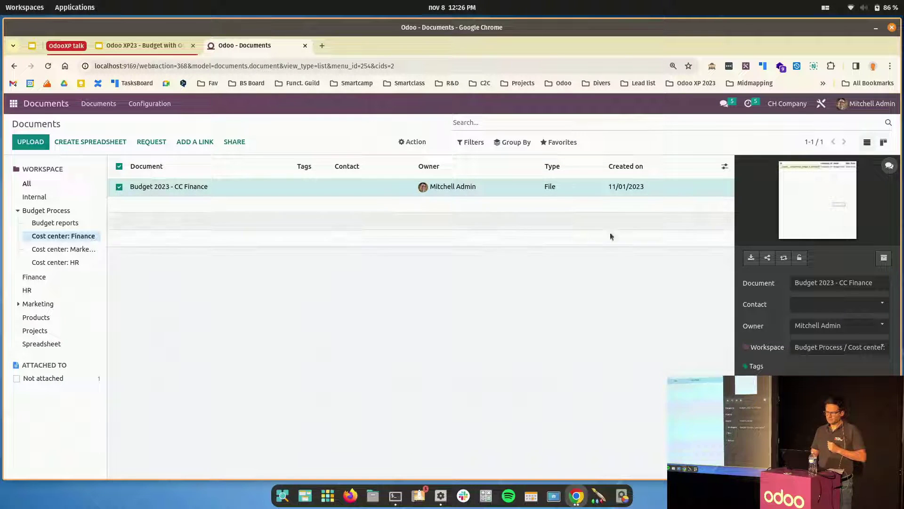
{"action": "left_click", "coordinate": [826, 196]}
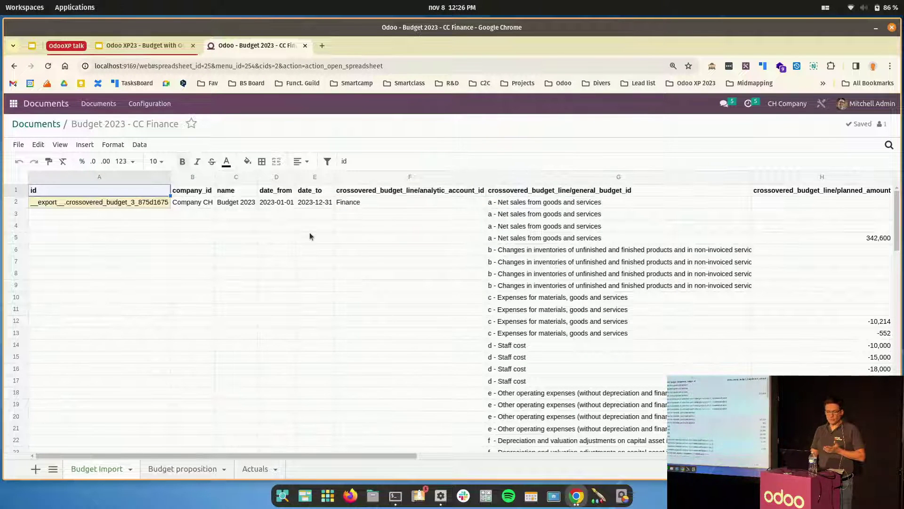
{"action": "left_click", "coordinate": [18, 146]}
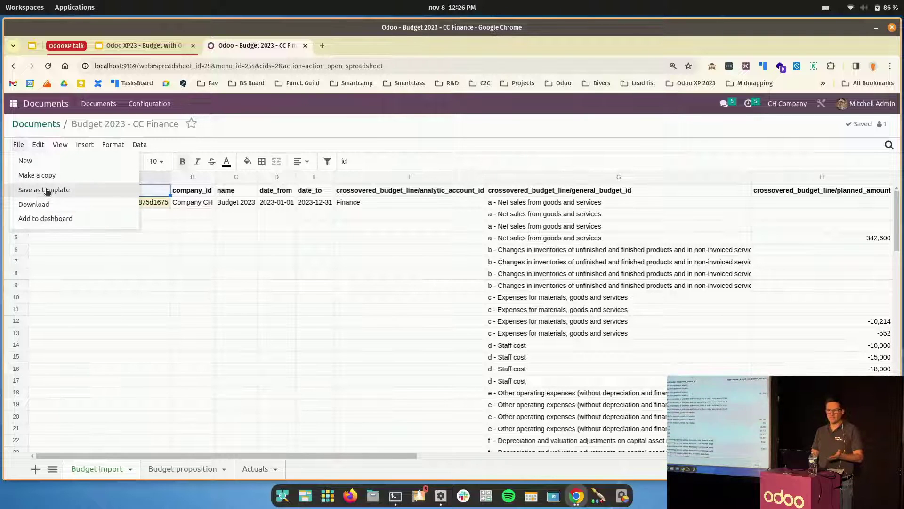
- Return to the documents and view the Cost center: HR and Cost center: Marketing workspaces
{"action": "left_click", "coordinate": [37, 125]}
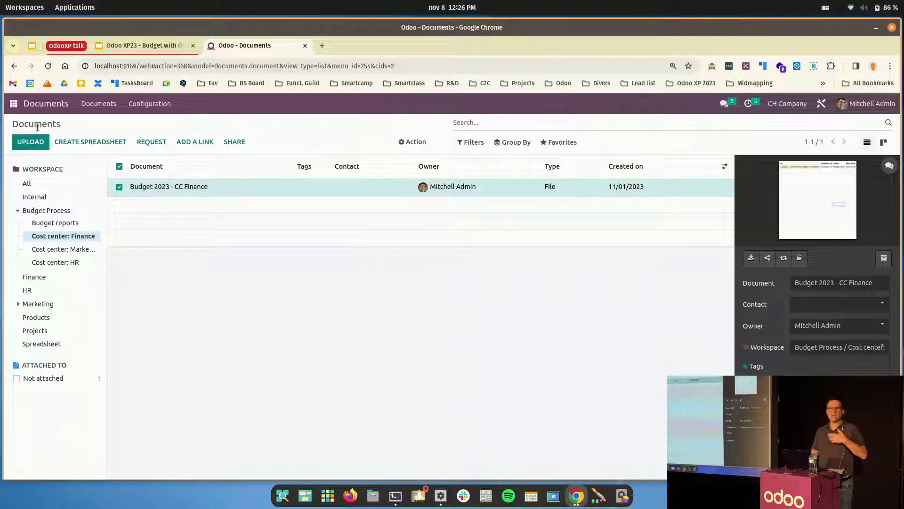
{"action": "left_click", "coordinate": [60, 261]}
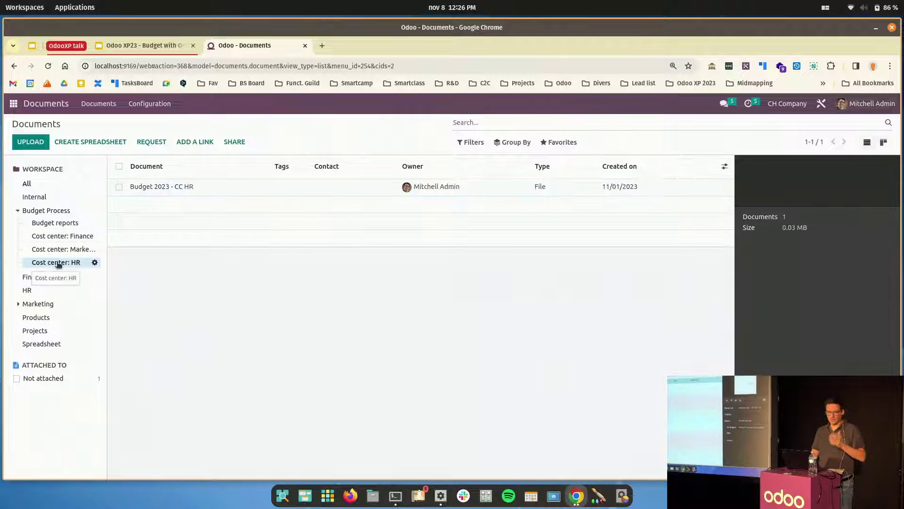
{"action": "left_click", "coordinate": [61, 252]}
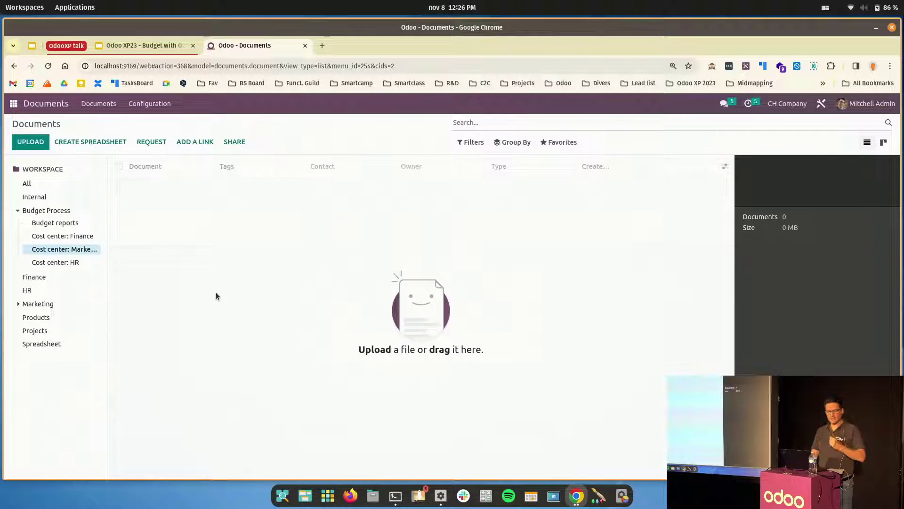
- Create a new spreadsheet from the Budget template by cost center in the Cost center: Marketing workspace
{"action": "left_click", "coordinate": [105, 143]}
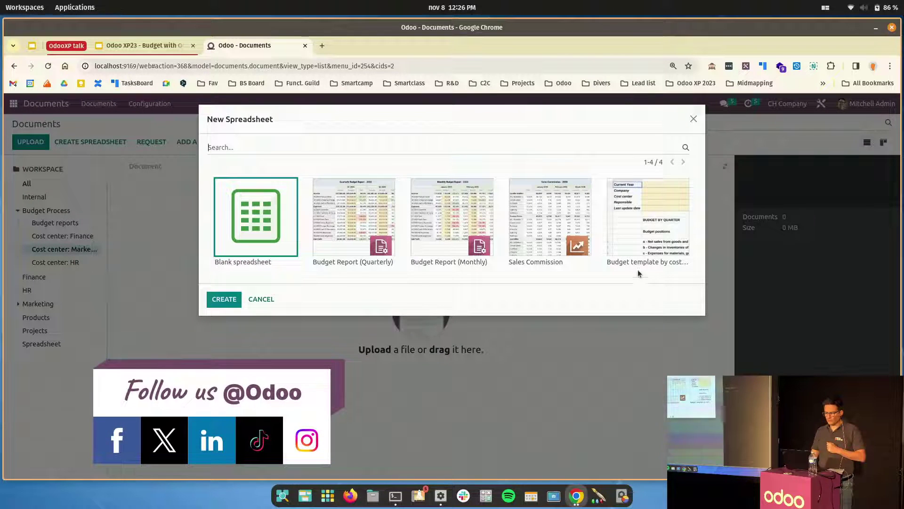
{"action": "left_click", "coordinate": [635, 211]}
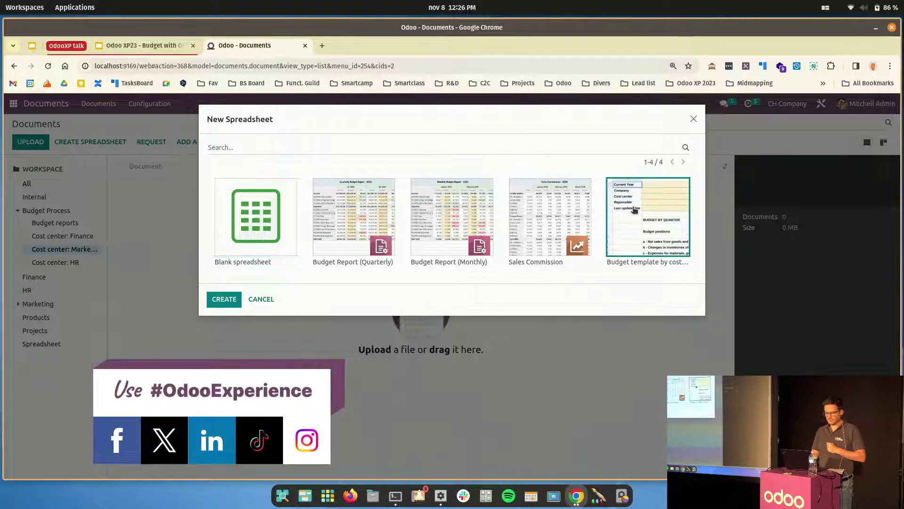
{"action": "left_click", "coordinate": [224, 299]}
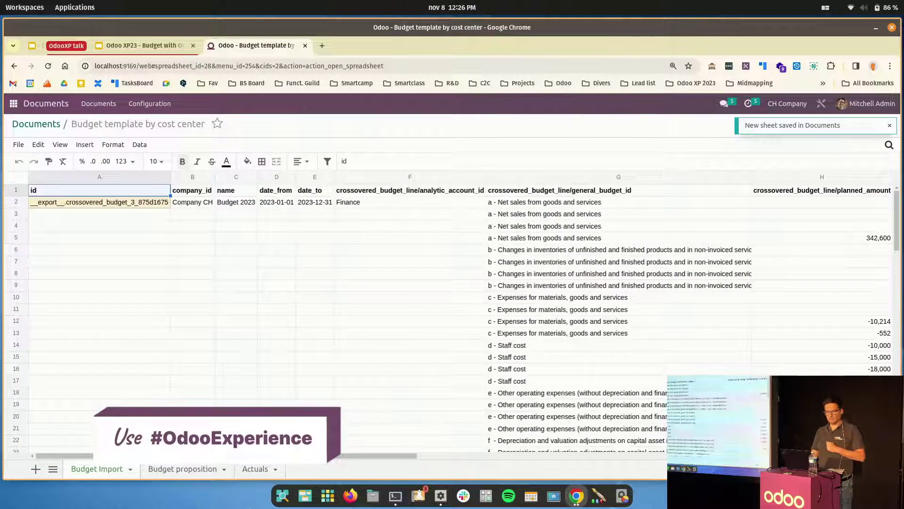
- Set the cost center to Marketing on the Budget proposition sheet
{"action": "left_click", "coordinate": [182, 469]}
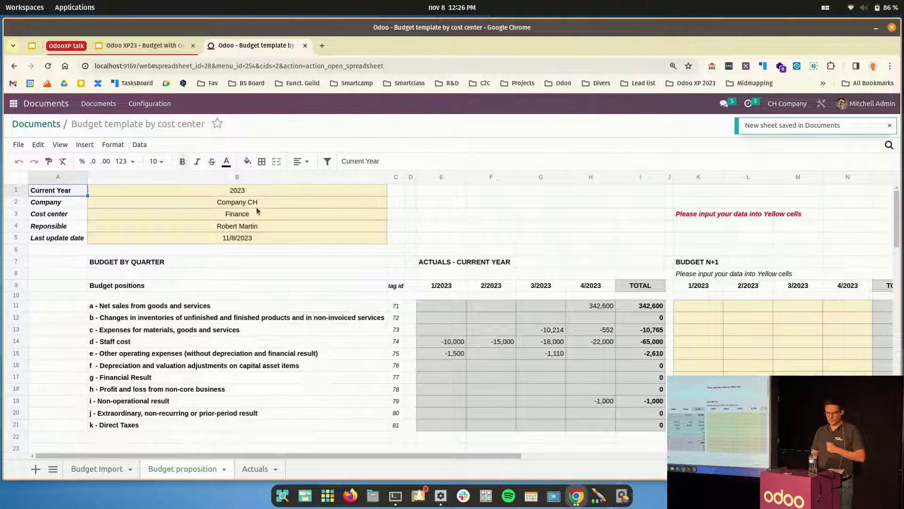
{"action": "left_click", "coordinate": [253, 217]}
{"action": "type", "text": "M"}
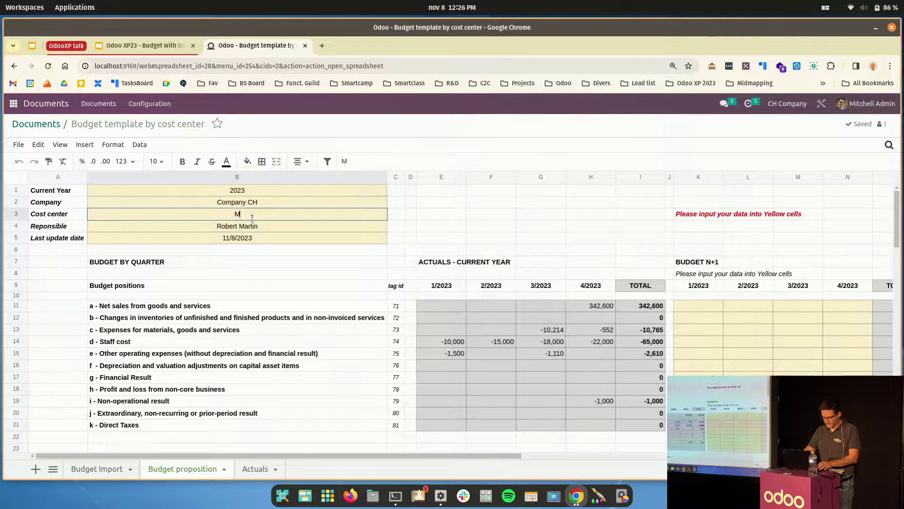
{"action": "type", "text": "arketin"}
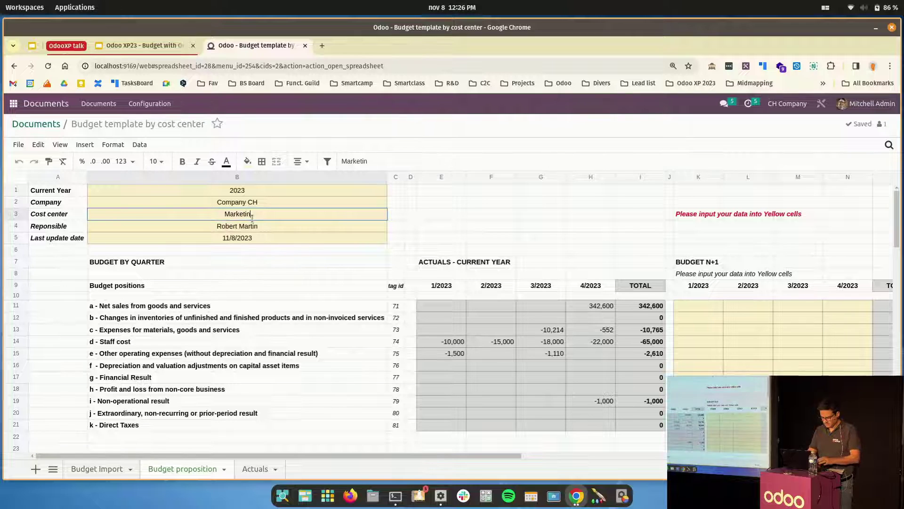
{"action": "type", "text": "g"}
{"action": "key", "text": "Return"}
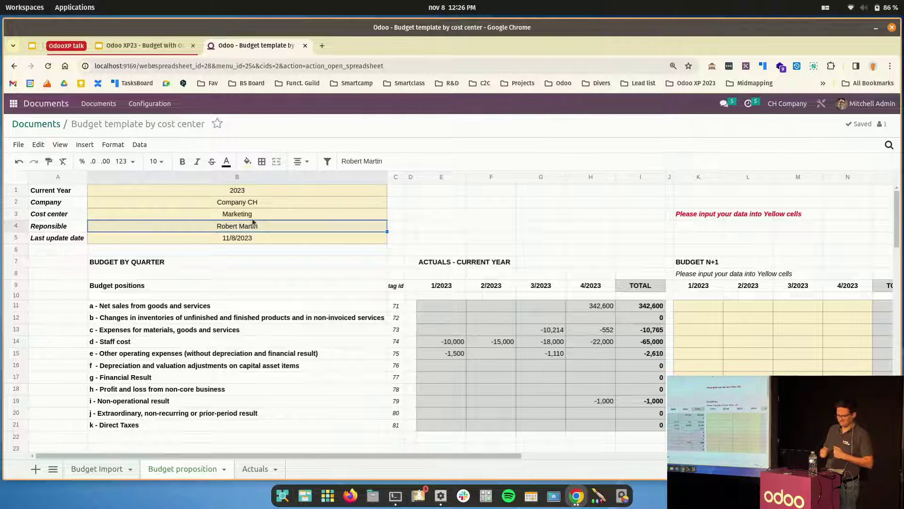
{"action": "left_click", "coordinate": [497, 223]}
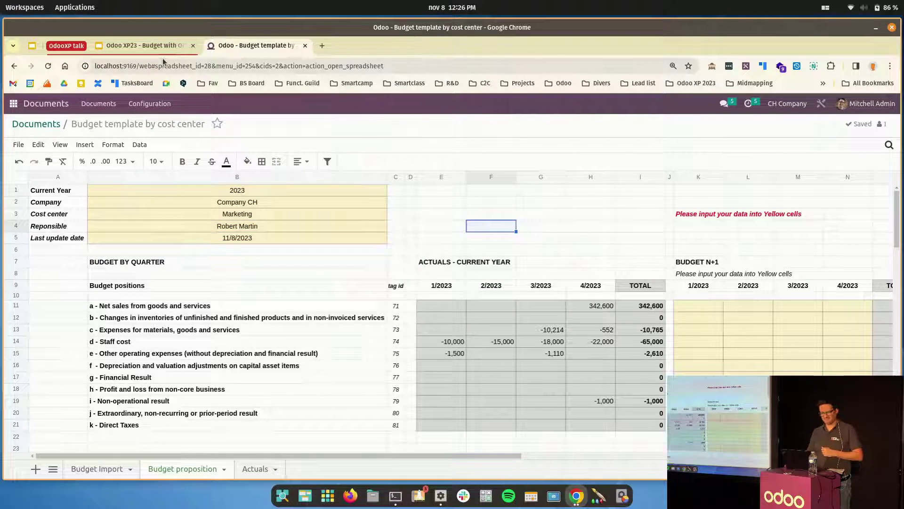
- Switch to the Odoo XP23 budget presentation in Google Slides and show its title slide
{"action": "left_click", "coordinate": [150, 47]}
{"action": "scroll", "coordinate": [60, 216], "scroll_direction": "up", "scroll_amount": 3}
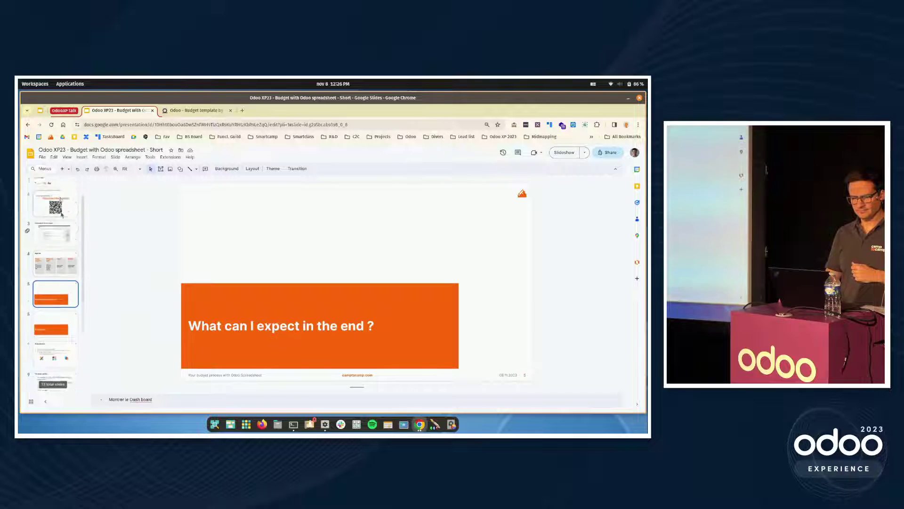
{"action": "left_click", "coordinate": [57, 197]}
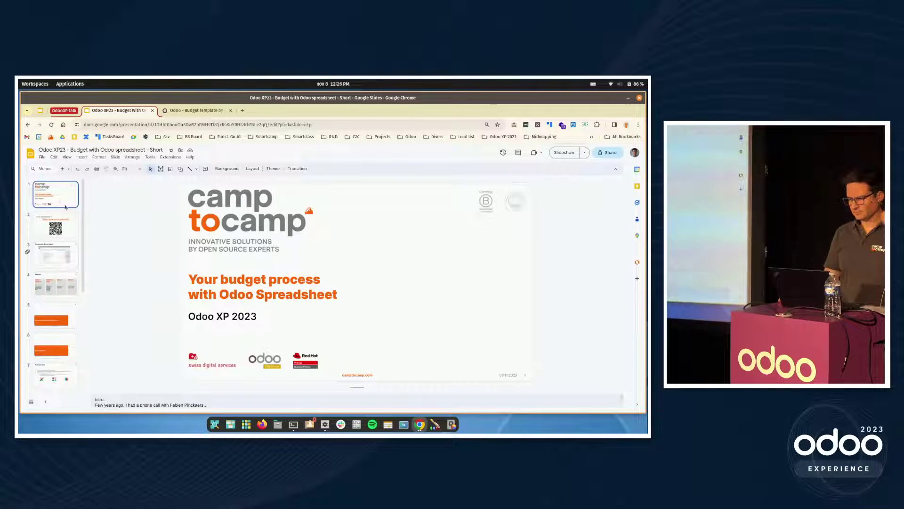